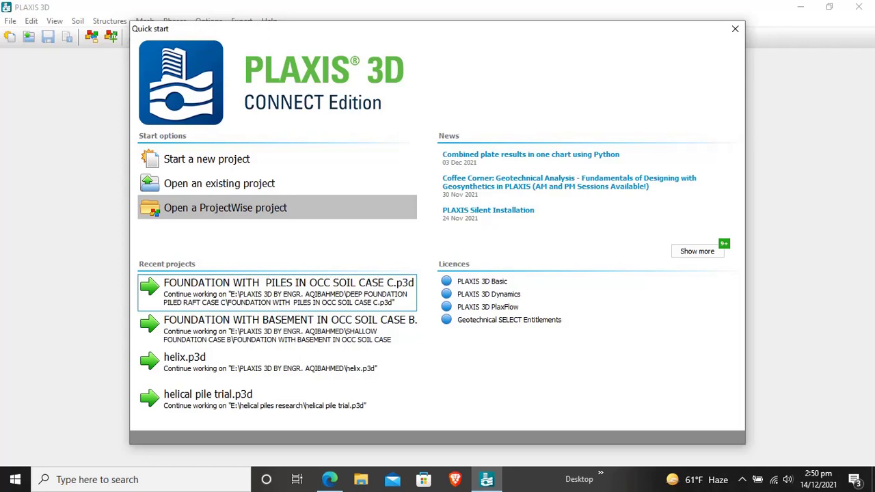
- Start a new project titled 'EXCAVATION IN SAND'
left_click(220, 160)
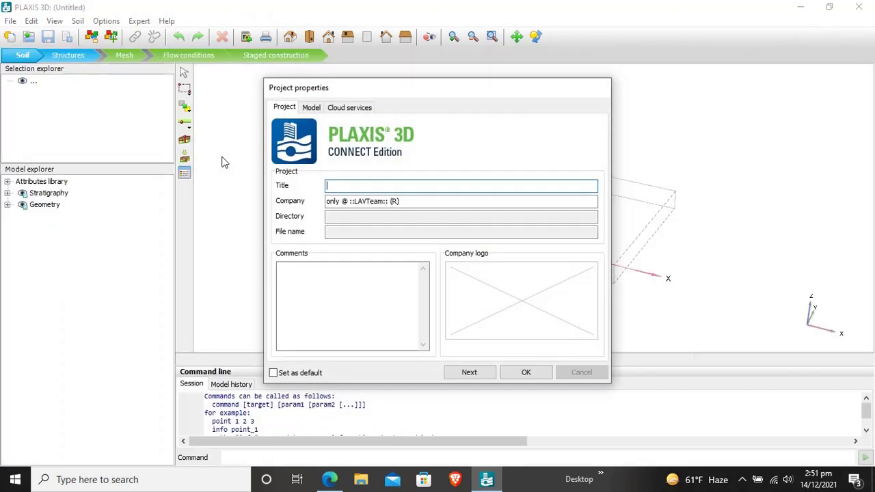
type("EXCAVATION IN SAND")
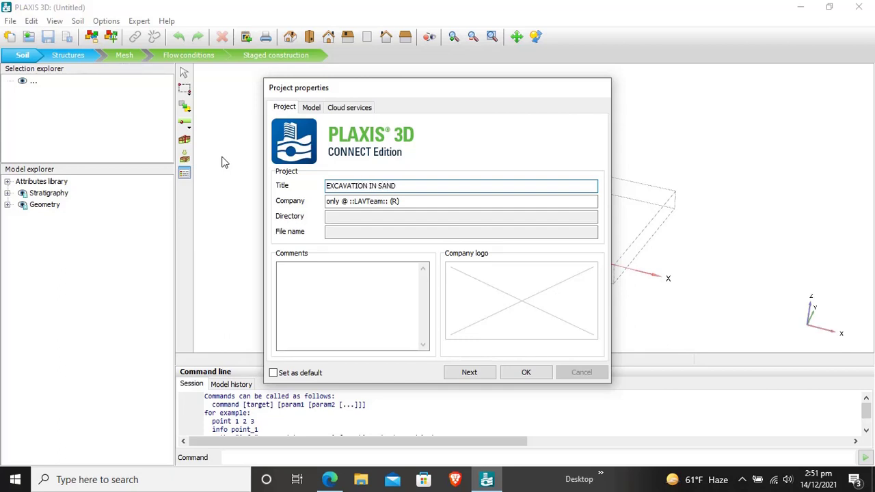
left_click(481, 376)
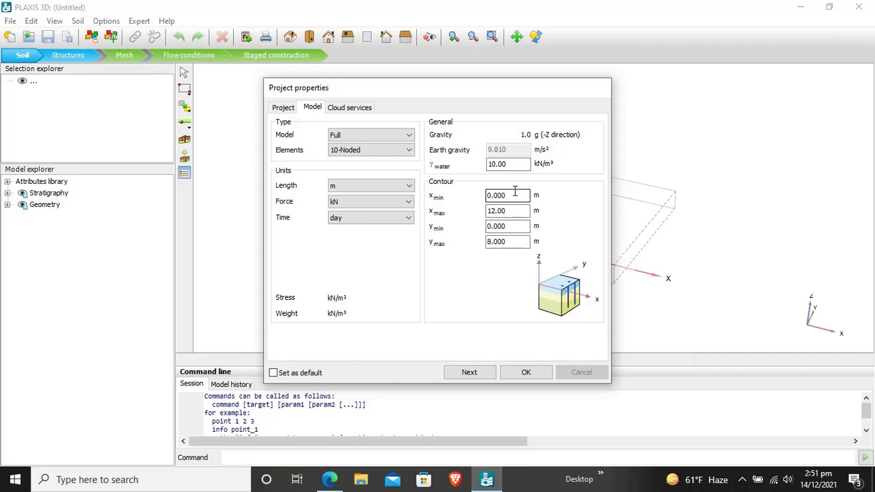
- Set the soil contour to xmin -40, xmax 40, ymin -25, ymax 25 m and create the model
double_click(515, 194)
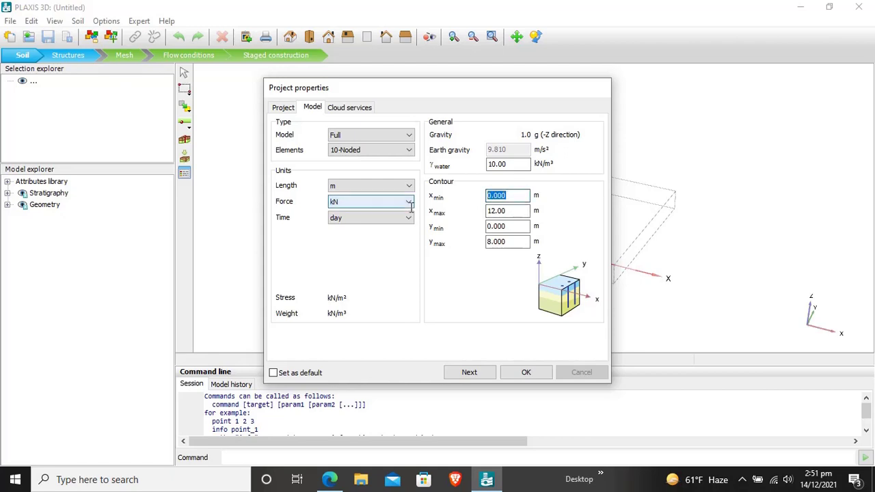
type("-40")
left_click(505, 211)
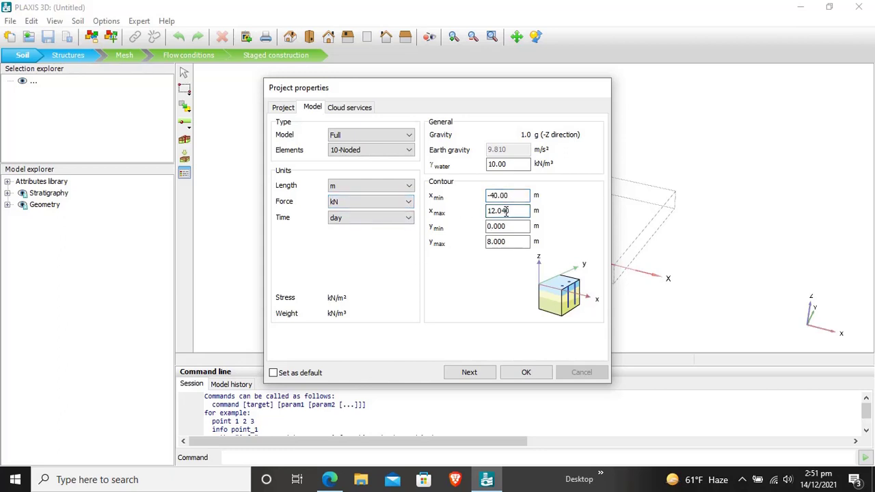
key("BackSpace")
key("BackSpace")
key("BackSpace")
key("BackSpace")
key("BackSpace")
type("40")
left_click_drag(509, 227, 454, 234)
type("-25")
left_click(510, 242)
left_click_drag(510, 243, 430, 245)
type("25")
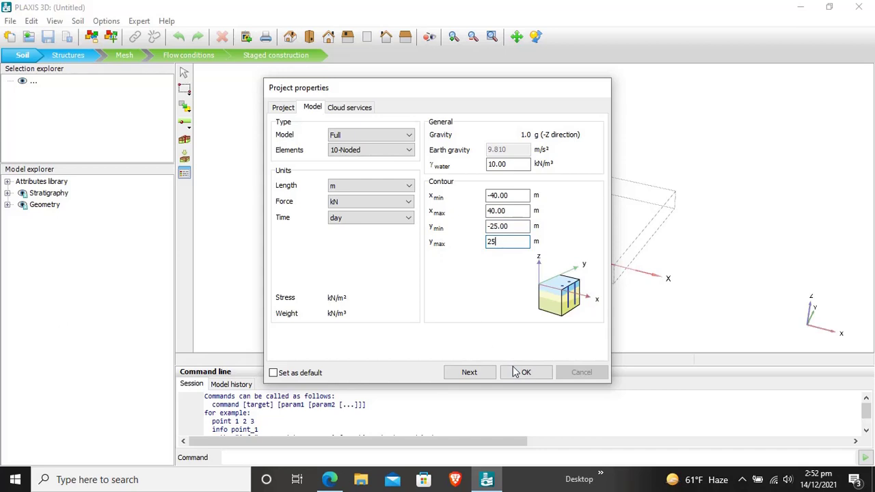
left_click(482, 374)
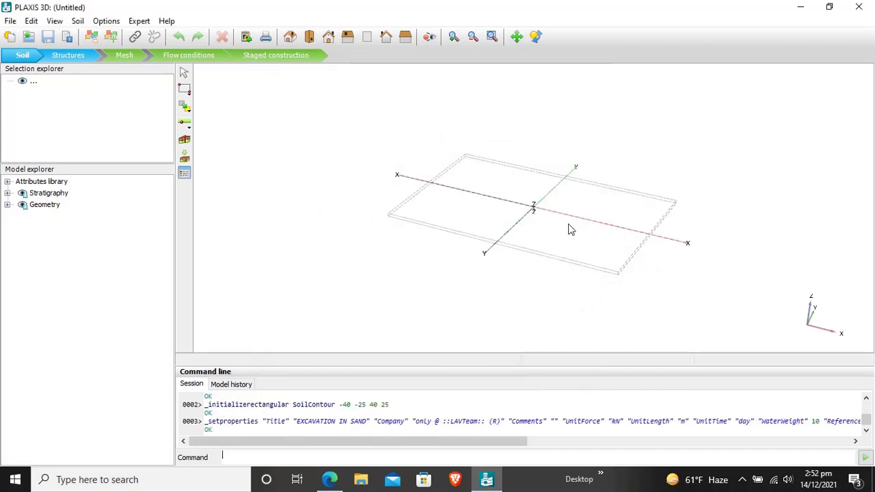
- Place a borehole at the origin with a water head of -4 m
scroll(558, 227, "up", 5)
scroll(554, 225, "down", 3)
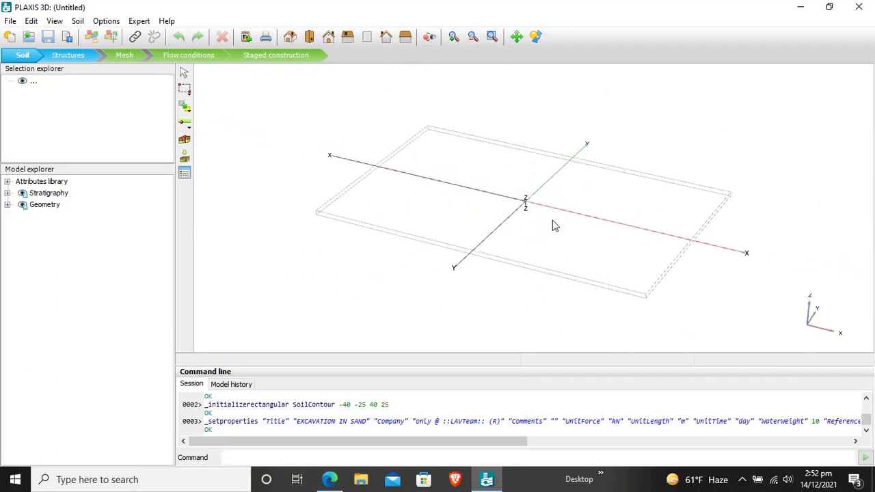
left_click(184, 141)
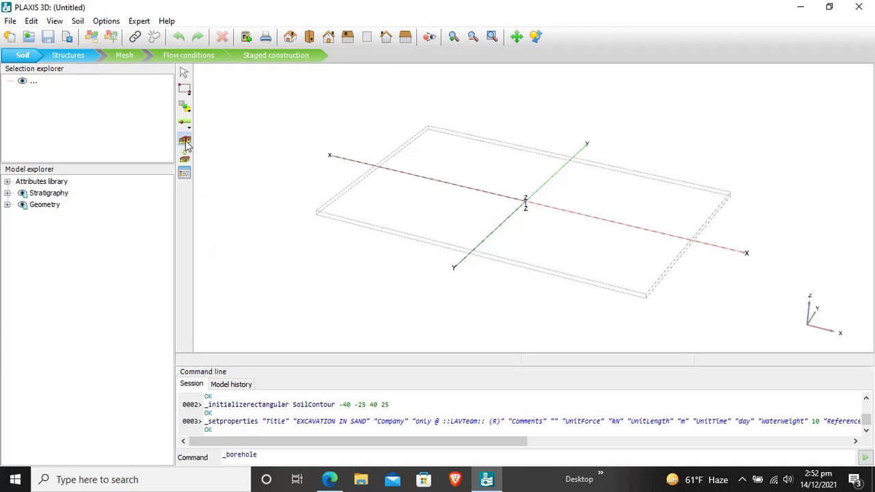
left_click(527, 207)
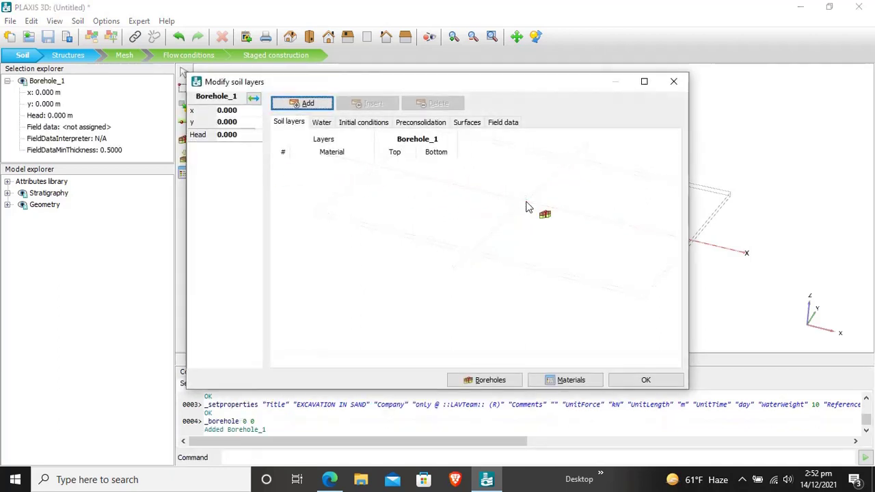
left_click(246, 134)
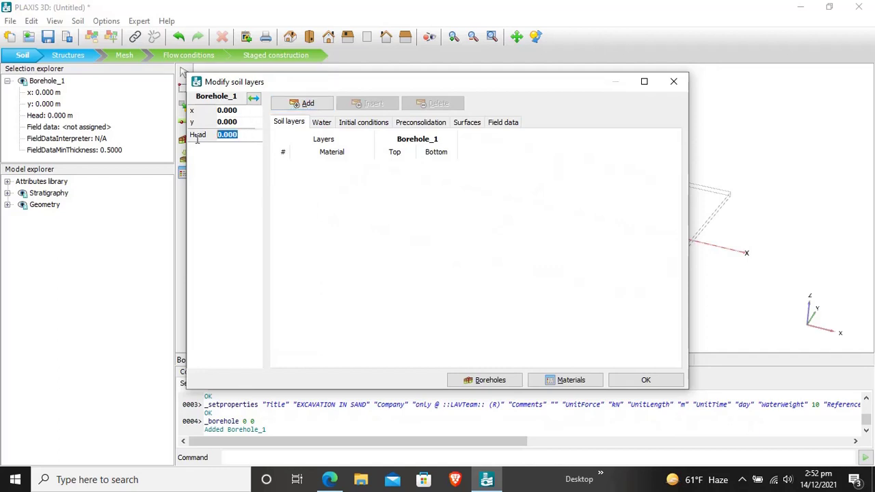
type("-4")
left_click(363, 211)
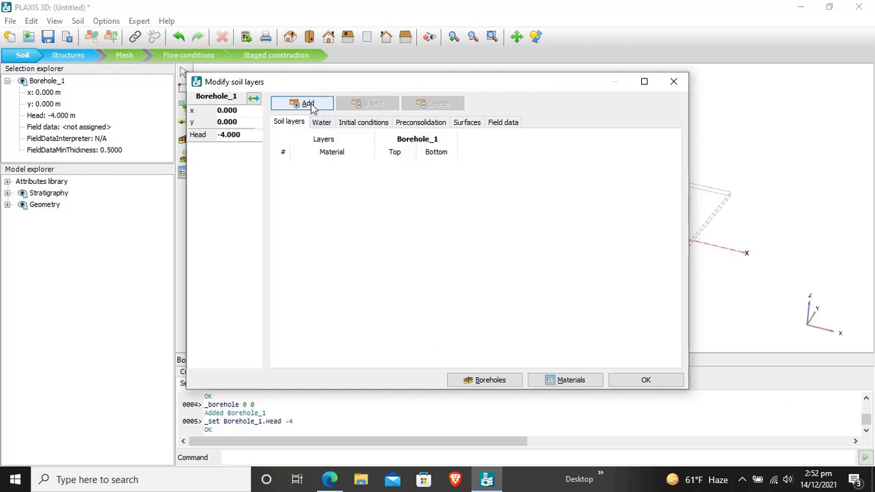
- Add four soil layers to the borehole and set the first layer's bottom to -1 m
left_click(307, 104)
left_click(307, 104)
left_click(309, 106)
left_click(309, 106)
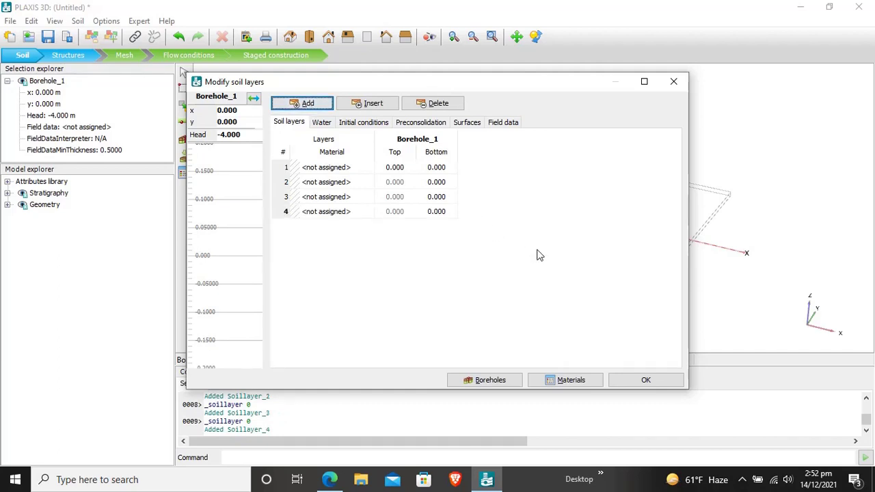
left_click(444, 170)
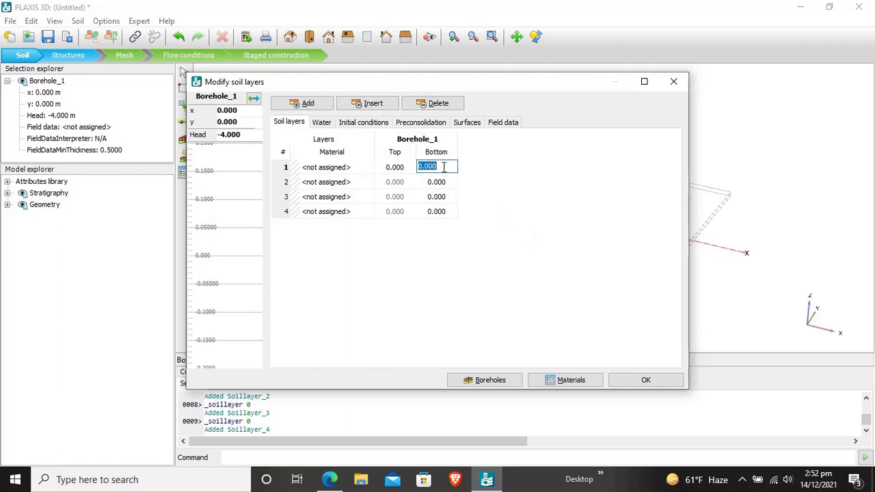
type("-1")
key("Return")
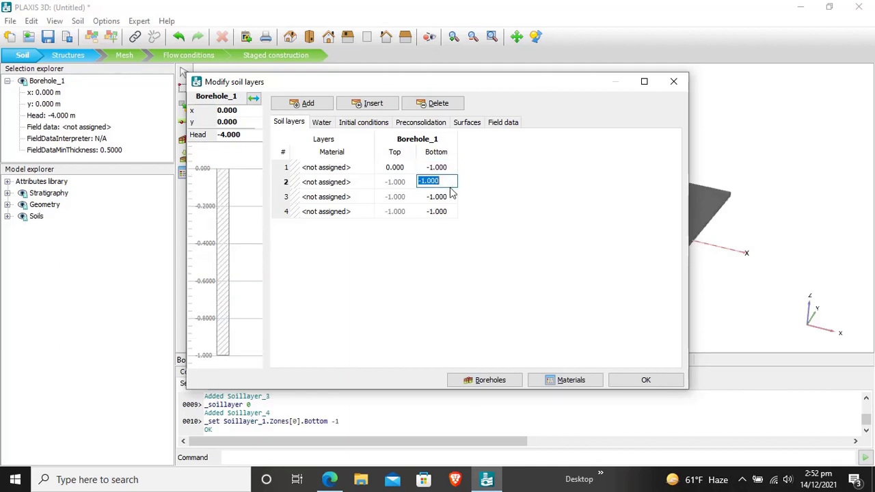
- Set the remaining layer bottoms to -9.5, -11 and -20 m
key("BackSpace")
type("-9.5")
left_click(434, 198)
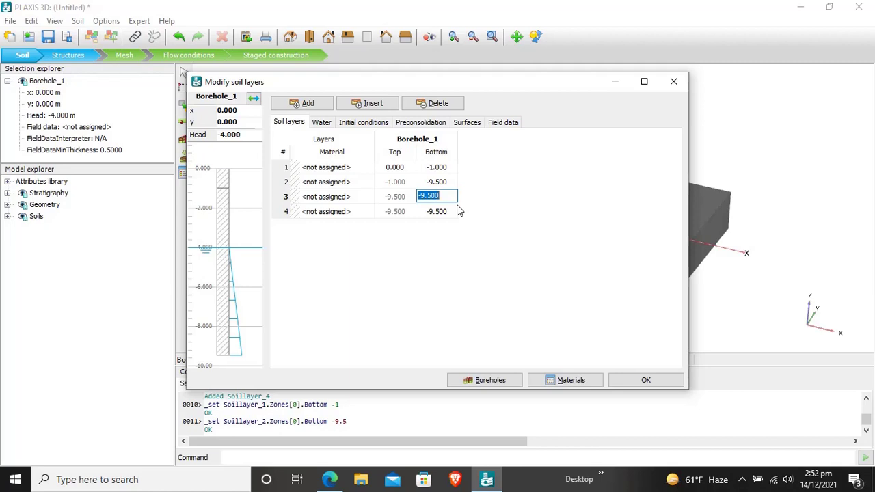
type("-11")
left_click(446, 214)
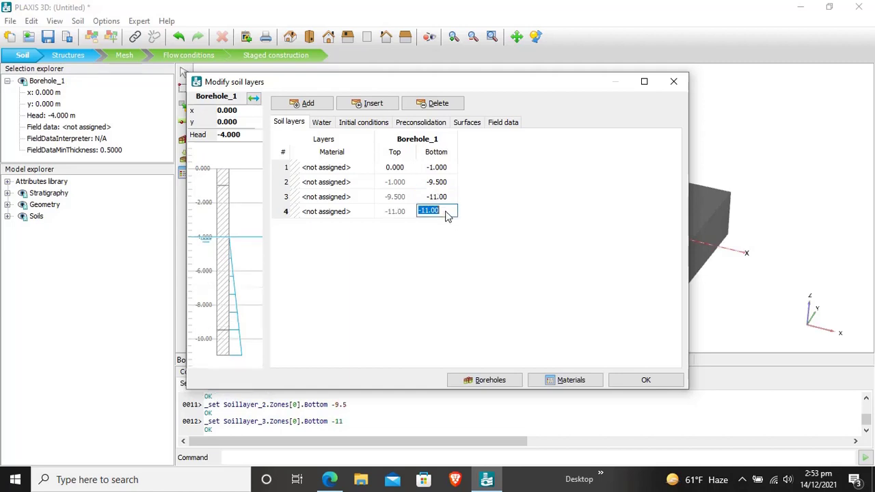
type("-20")
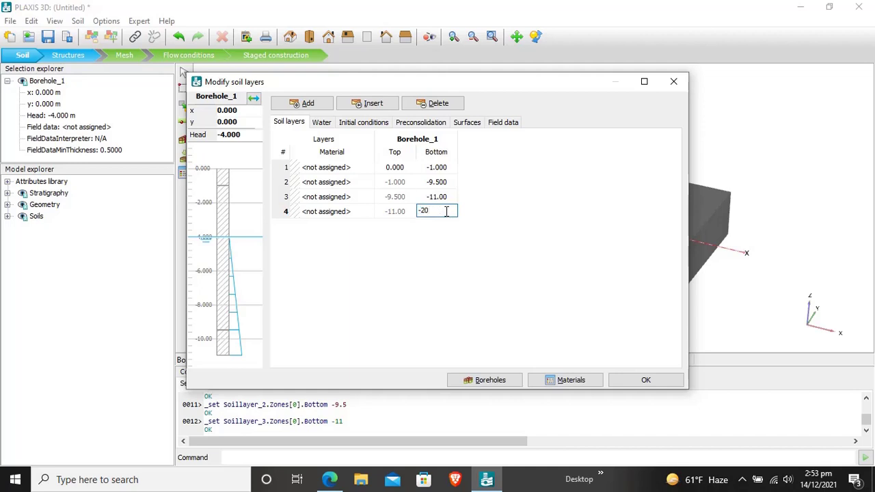
left_click(551, 314)
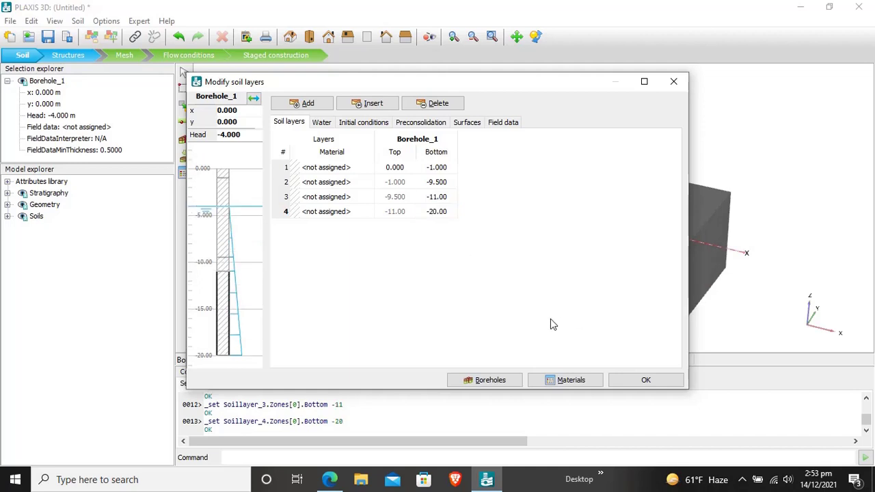
double_click(537, 84)
double_click(710, 14)
left_click_drag(539, 85, 630, 103)
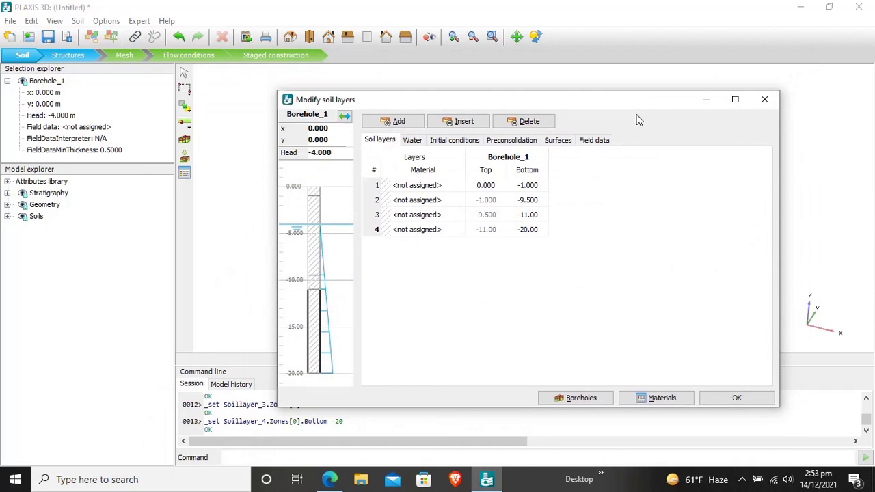
- Create a new soil material set named FILL using the Hardening soil model
left_click(658, 399)
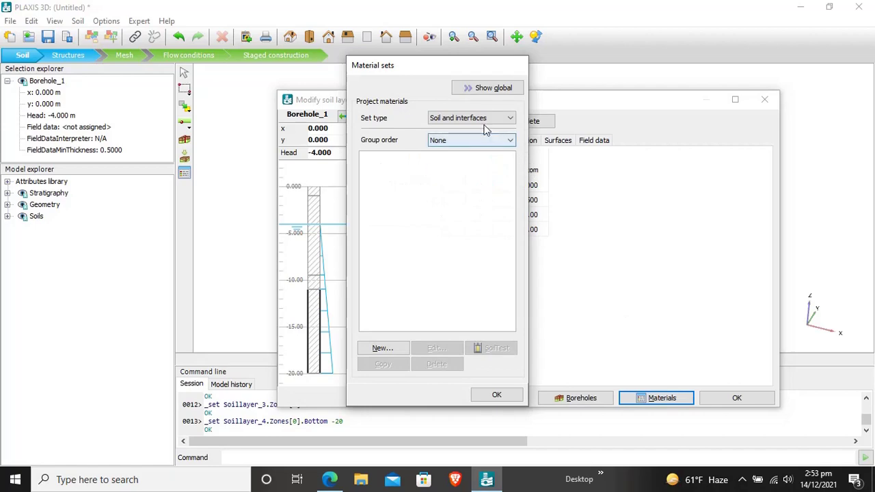
left_click(381, 349)
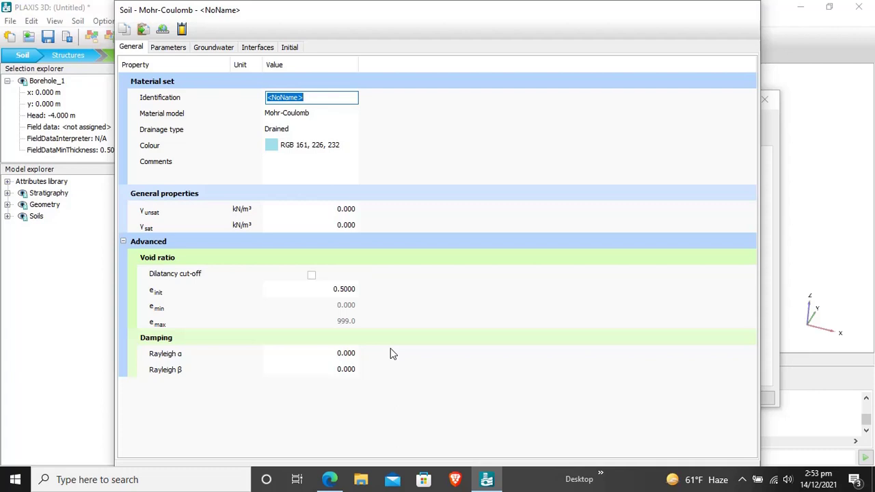
type("FILL")
left_click(297, 114)
left_click(296, 114)
left_click(296, 114)
left_click(297, 114)
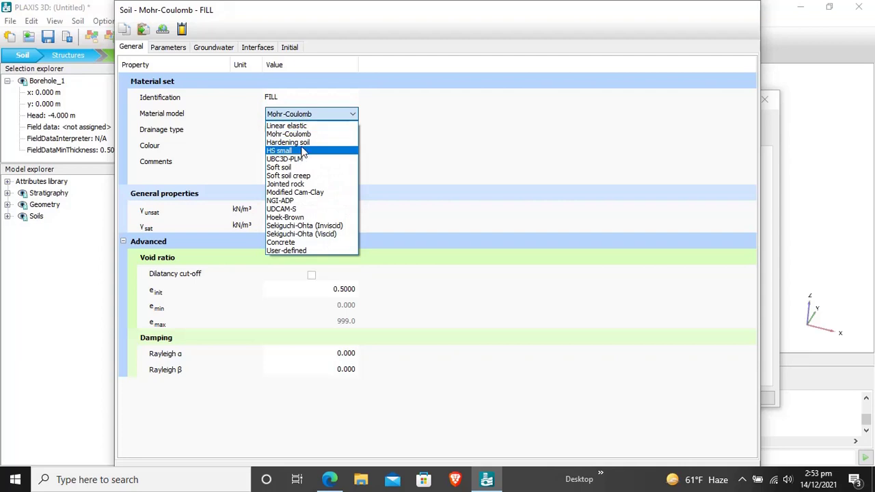
left_click(303, 145)
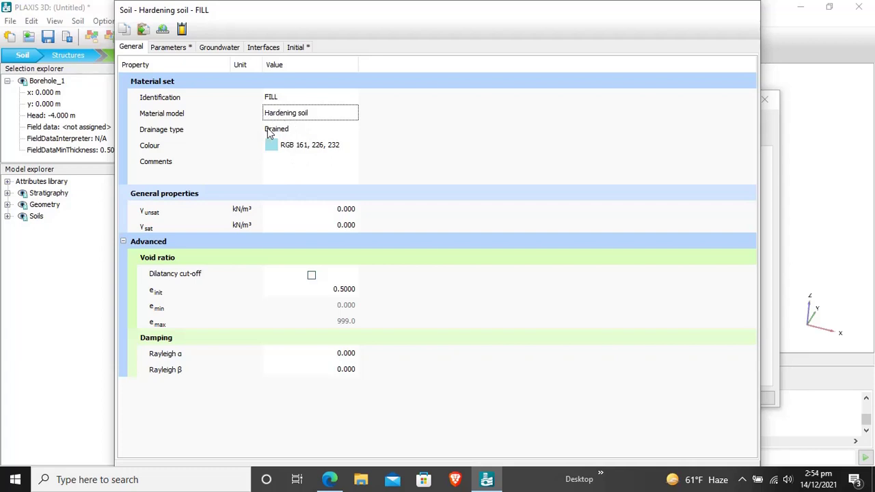
- Set FILL's unsaturated unit weight to 16 kN/m³
left_click(339, 211)
left_click_drag(342, 209, 251, 205)
left_click(253, 205)
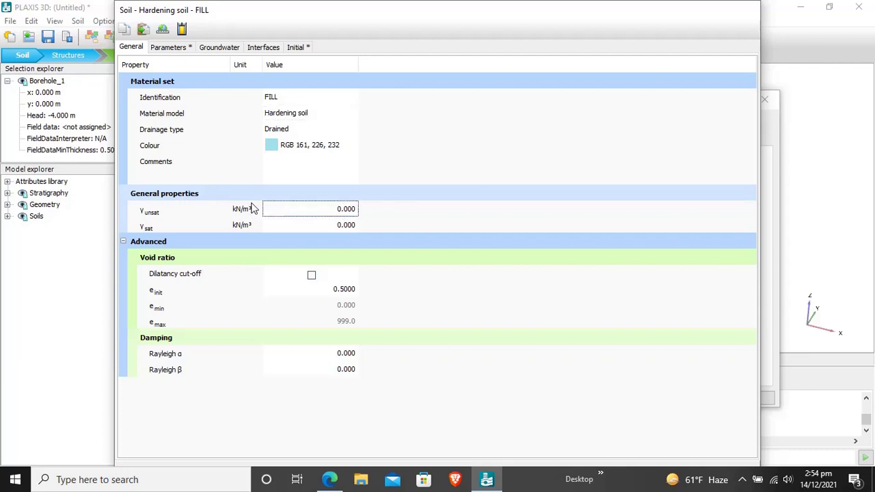
left_click(356, 214)
type("18")
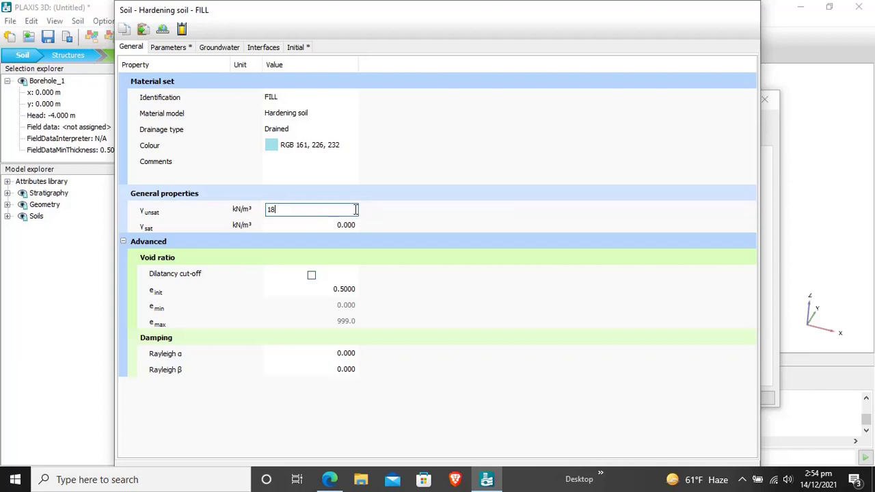
key("BackSpace")
type("6")
left_click(335, 229)
- Set saturated unit weight to 20 kN/m³, enable dilatancy cut-off, and collapse Advanced
left_click(336, 226)
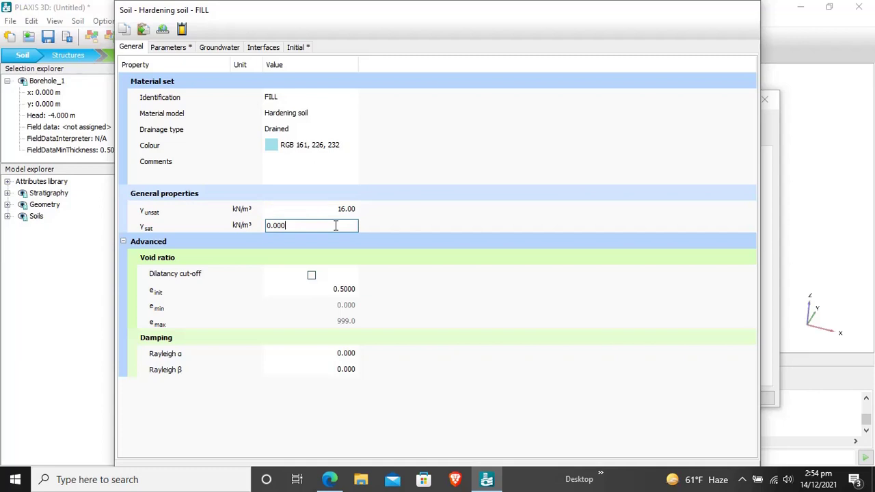
type("20")
key("BackSpace")
key("BackSpace")
key("BackSpace")
key("BackSpace")
key("BackSpace")
key("BackSpace")
key("BackSpace")
type("20")
left_click(629, 279)
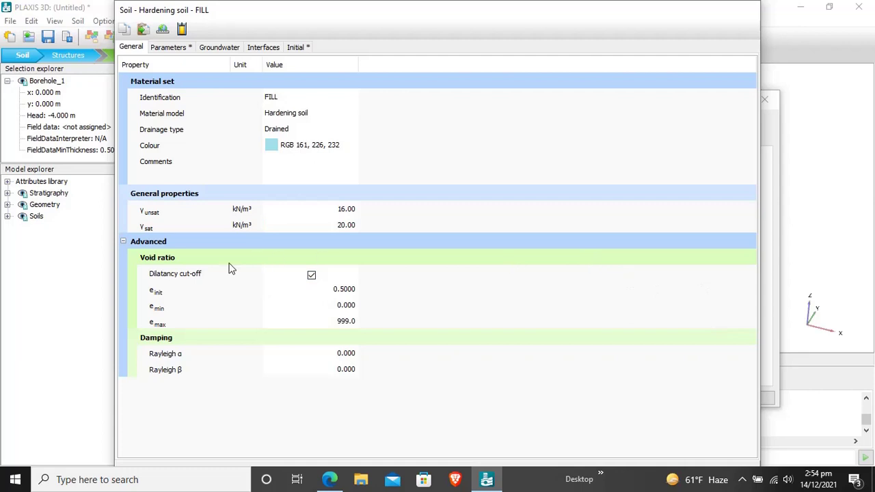
left_click(123, 241)
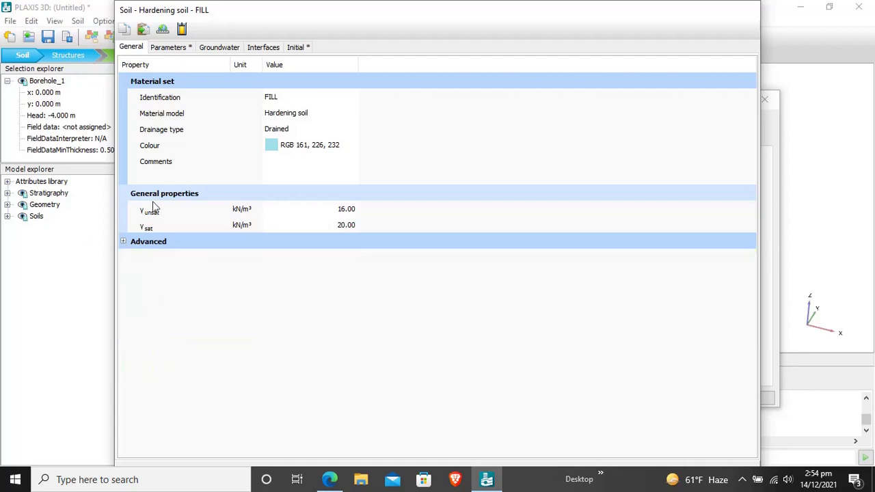
- Set FILL stiffnesses: E50ref and Eoedref 2.2E4, Eurref 6.6E4 kN/m²
left_click(168, 49)
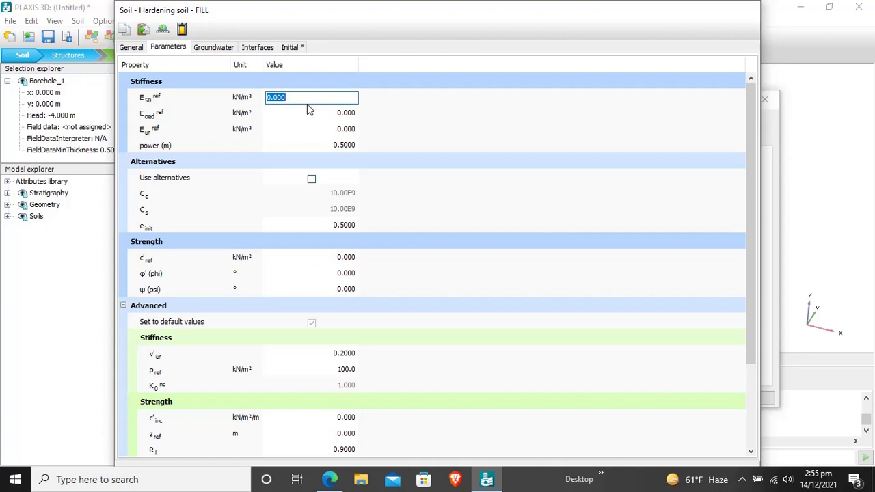
type("2.2E4")
left_click(354, 118)
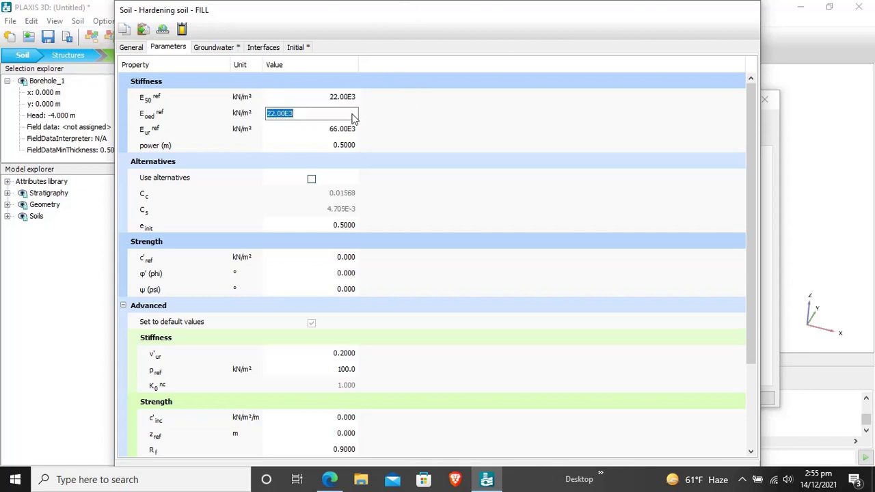
type("2.2E10")
key("BackSpace")
key("BackSpace")
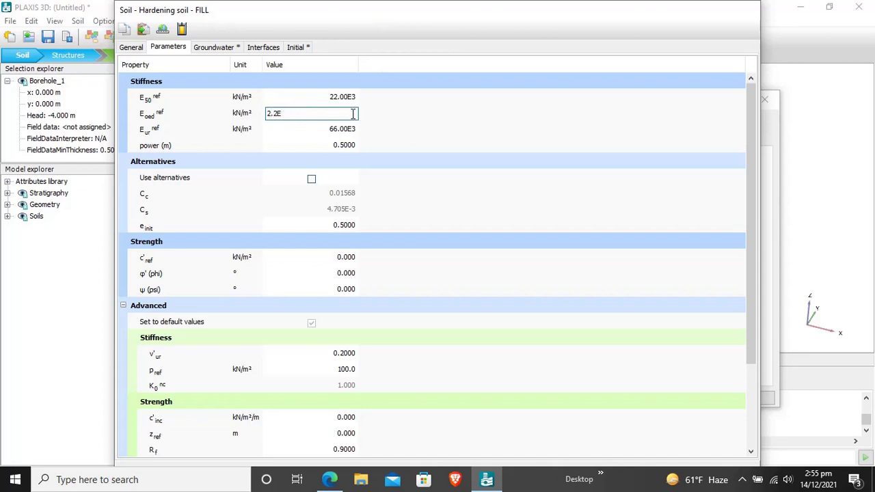
type("4")
left_click(348, 130)
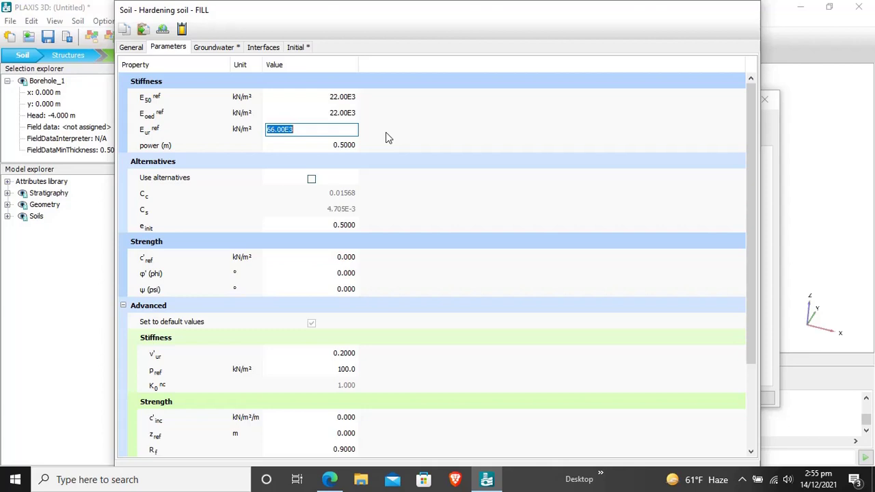
type("6.6E4")
key("Return")
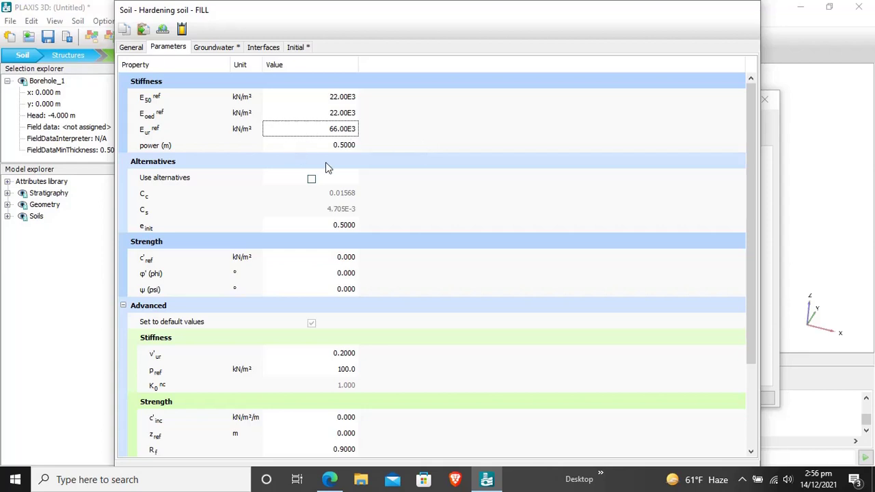
- Set c'ref to 1 kN/m² and friction angle to 30°, keeping ν'ur at 0.2
left_click(349, 261)
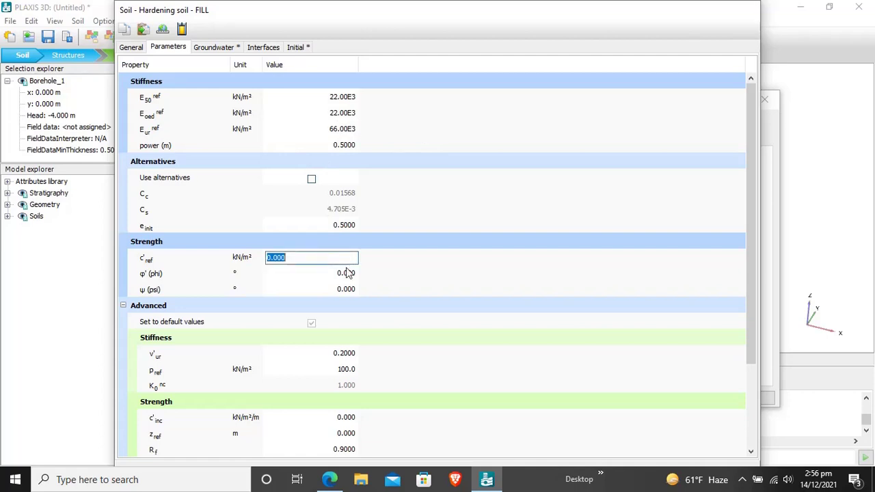
type("1")
left_click(352, 273)
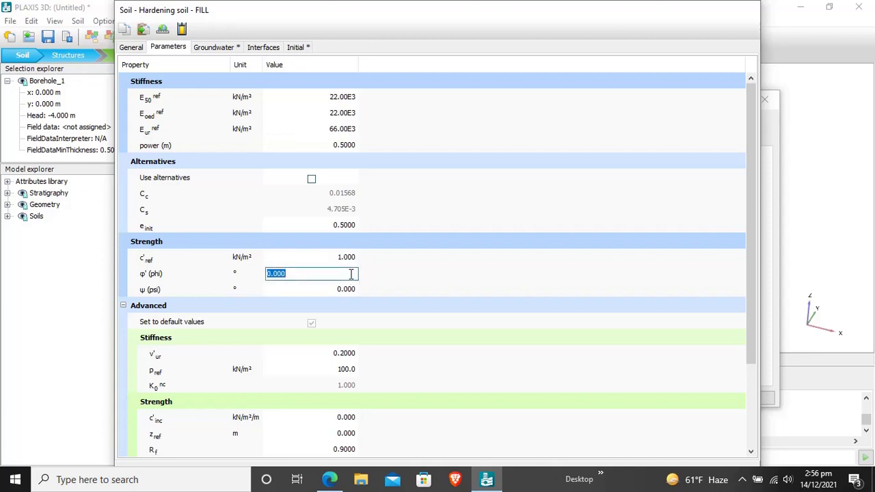
type("30")
left_click(354, 289)
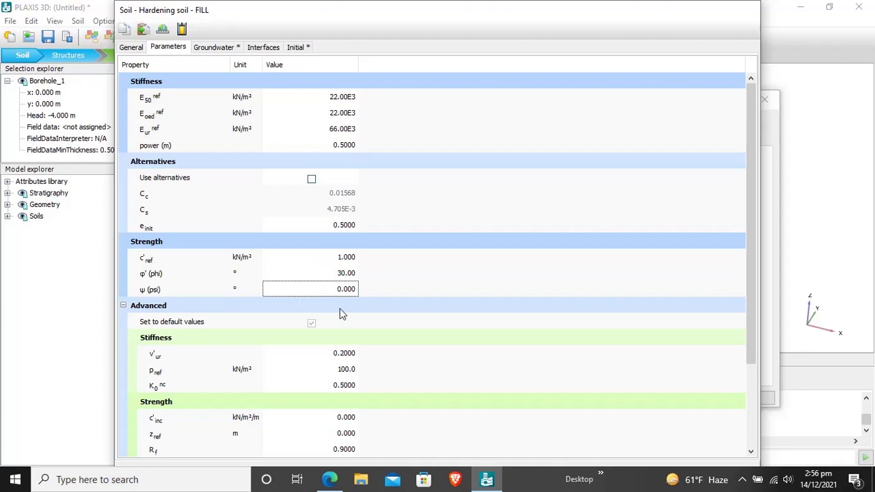
left_click(345, 353)
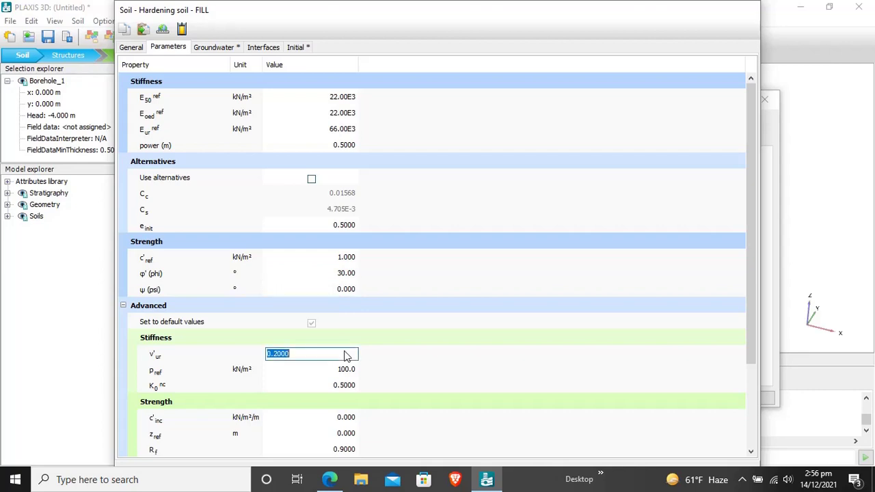
left_click(431, 360)
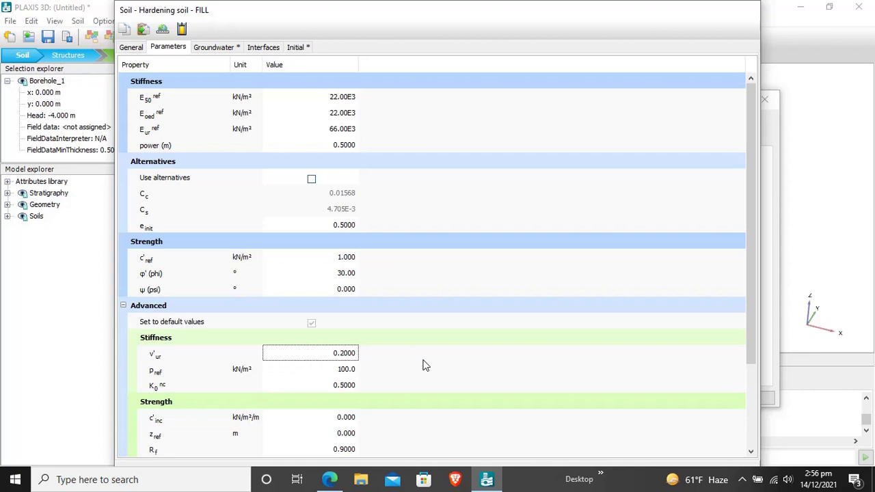
scroll(555, 287, "down", 3)
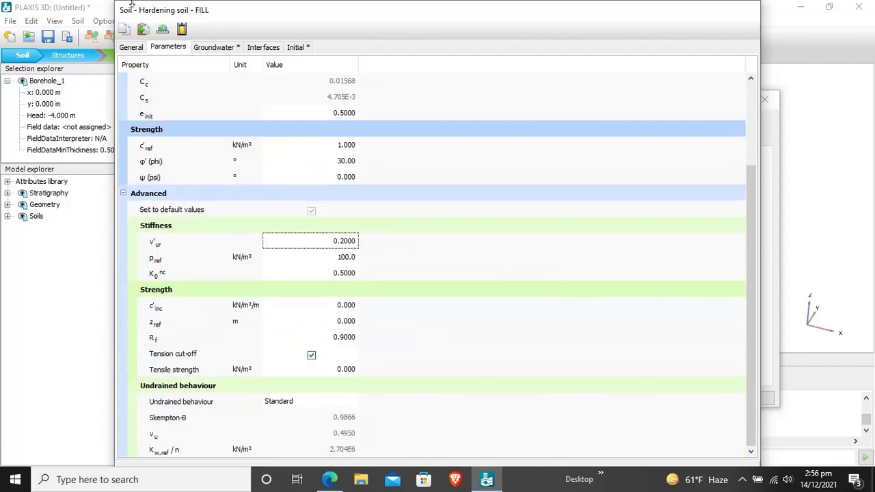
- Keep FILL interface stiffness Standard and set Manual strength with R_inter 0.65
left_click(217, 47)
left_click(259, 49)
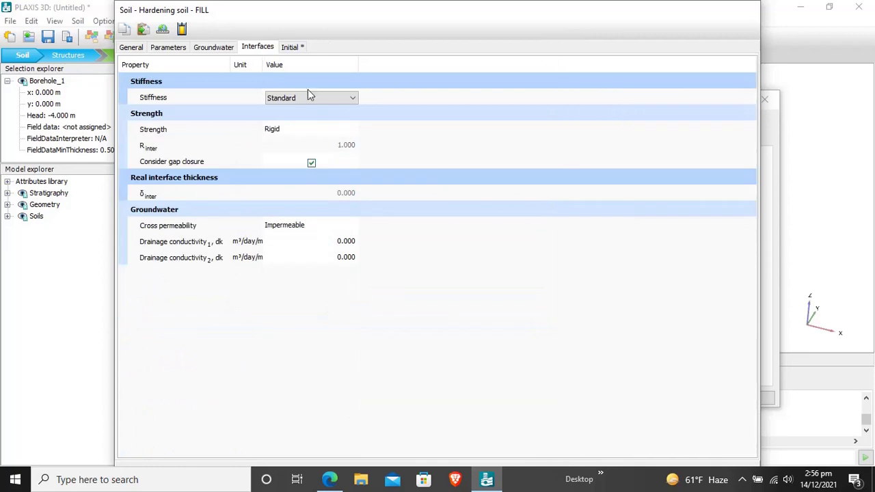
left_click(339, 99)
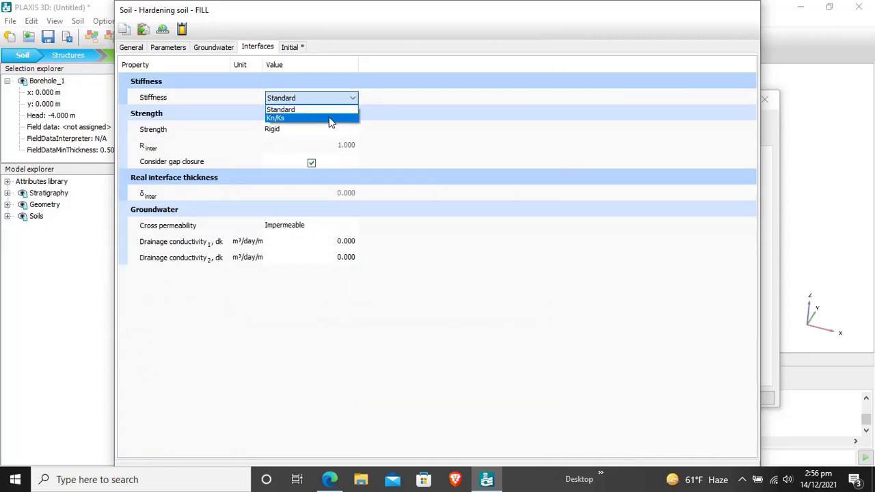
left_click(342, 99)
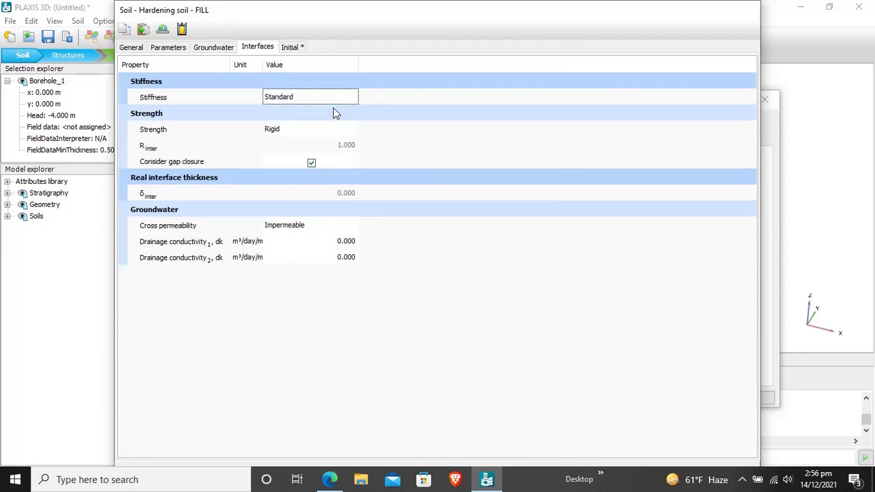
left_click(274, 131)
left_click(276, 151)
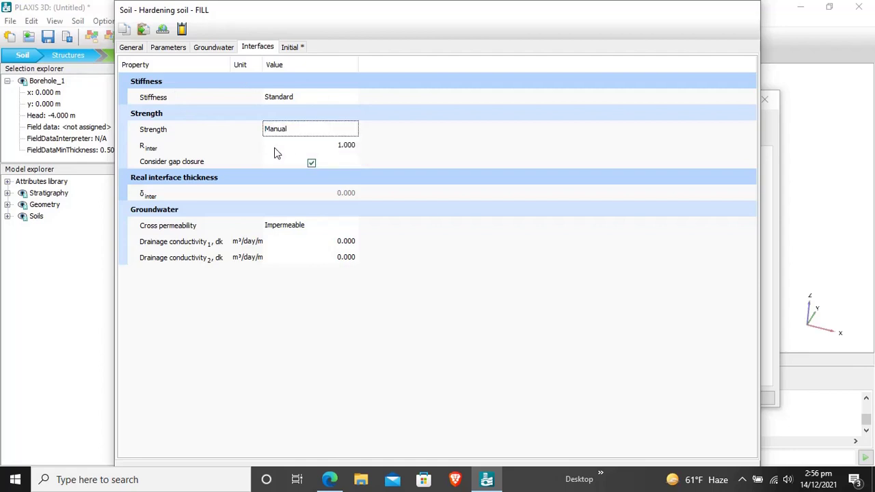
left_click(346, 151)
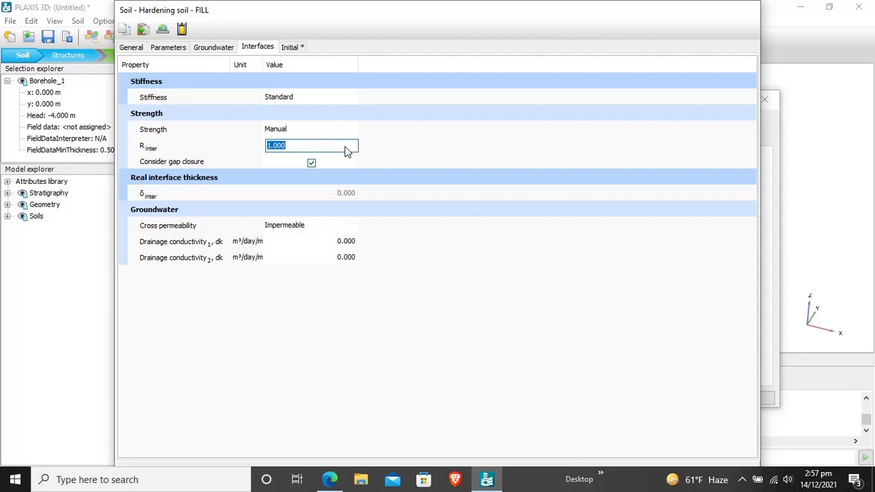
type("0.65")
key("Tab")
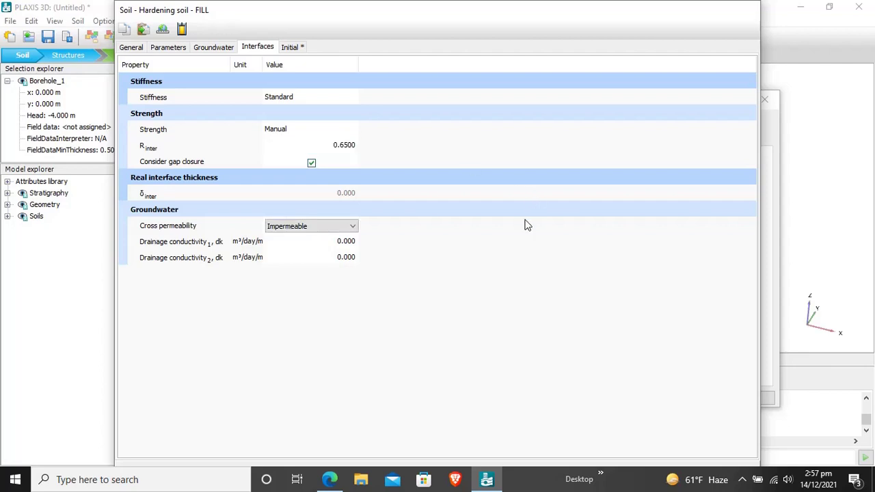
- Review the Initial K0 settings and save the FILL material with OK
left_click(303, 49)
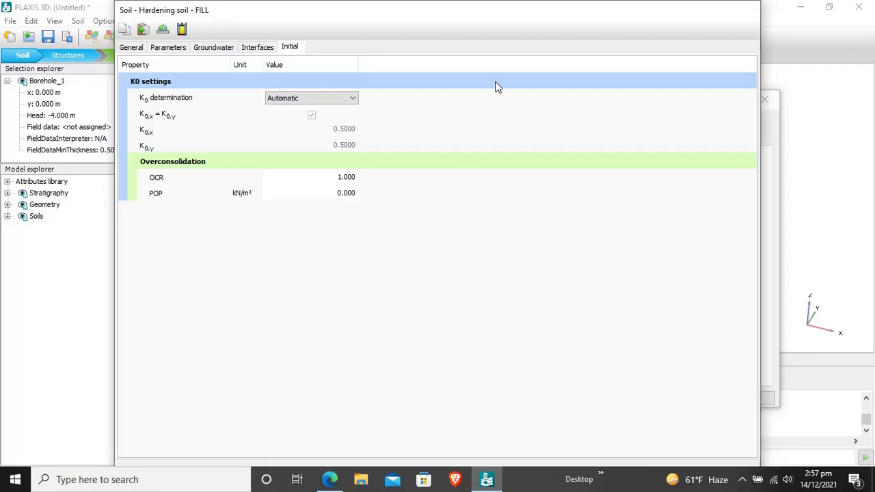
double_click(583, 12)
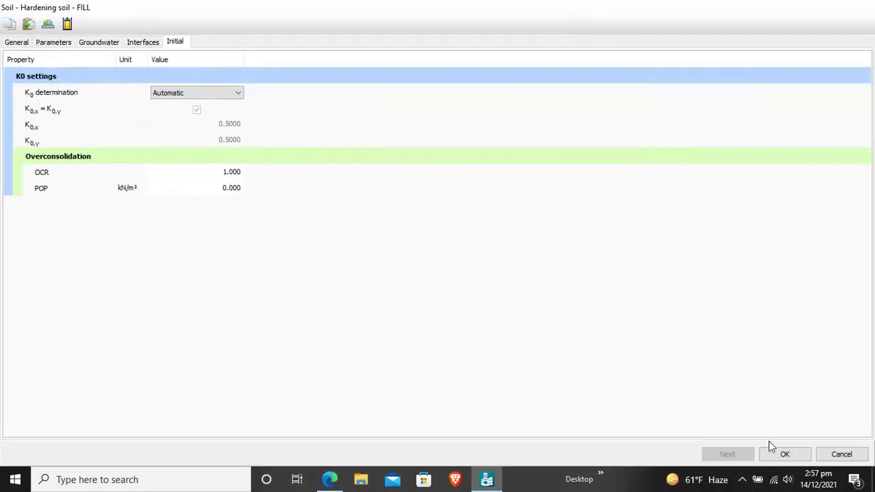
left_click(790, 458)
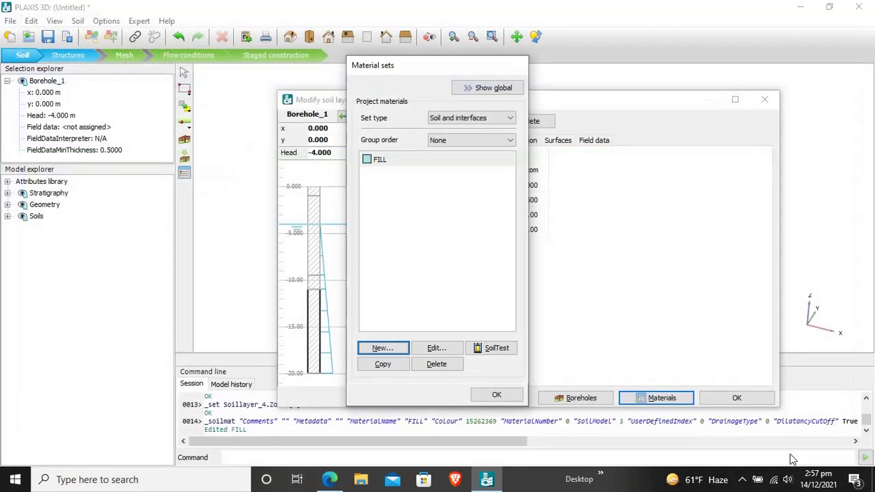
- Create a new soil material named SAND with the Hardening soil model
left_click(400, 354)
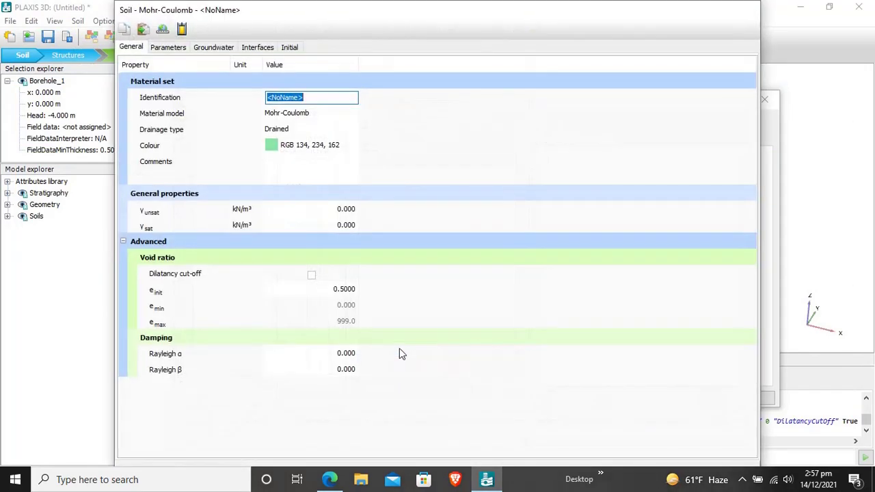
type("SAND")
left_click(314, 115)
left_click(314, 114)
left_click(309, 143)
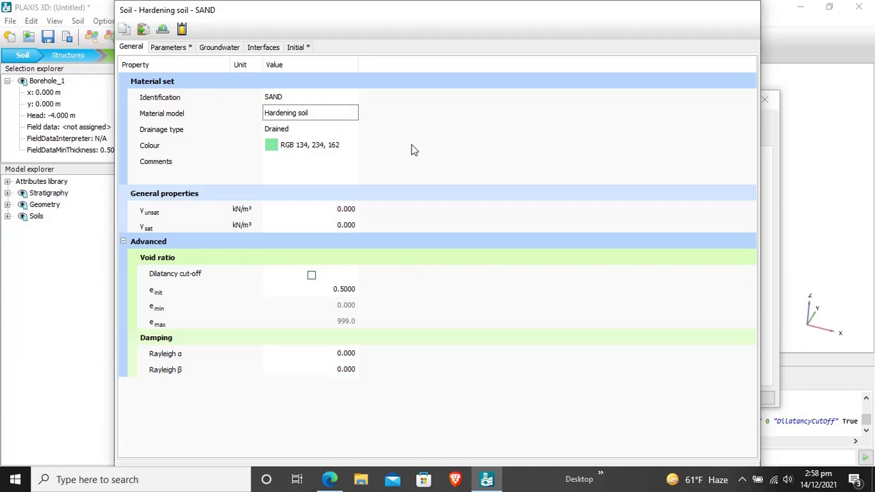
- Enter SAND unit weights of 17 kN/m³ unsaturated and 20 kN/m³ saturated
left_click(345, 213)
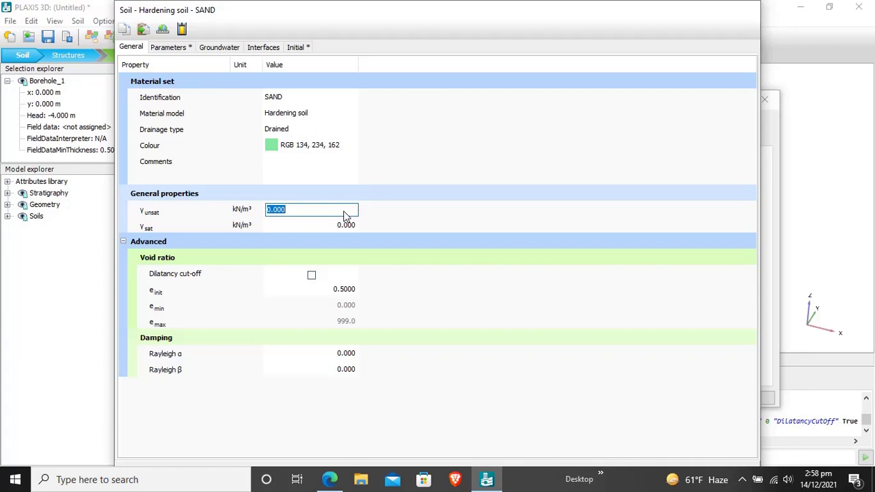
type("17")
left_click(345, 230)
type("20")
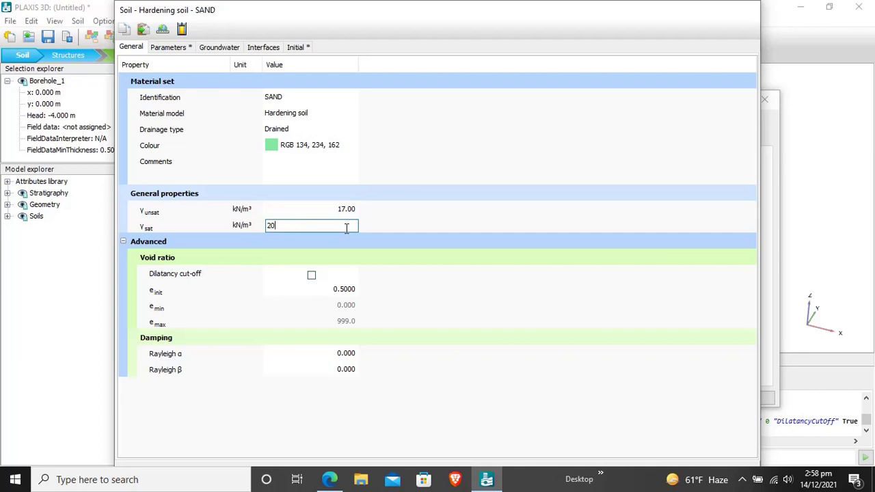
left_click(170, 47)
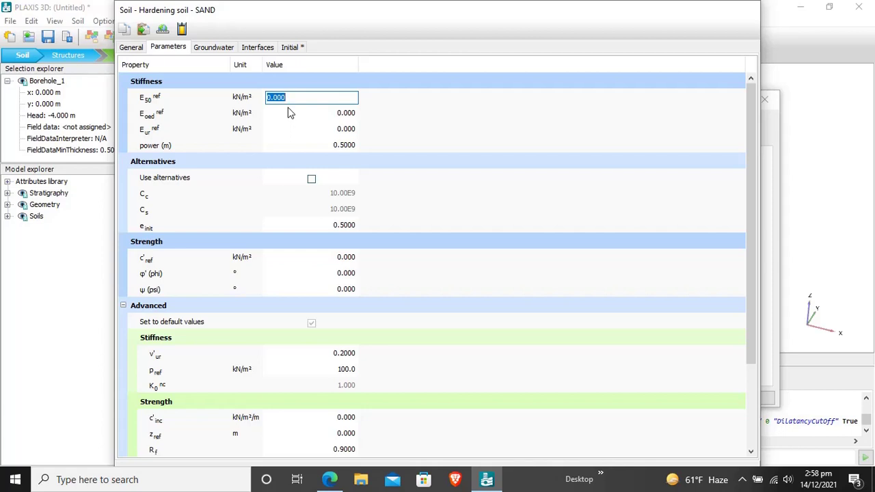
- Set SAND stiffnesses: E50ref 4.3E4, Eoedref 2.2E4, Eurref 1.29E5 kN/m²
type("4.3E4")
left_click(342, 117)
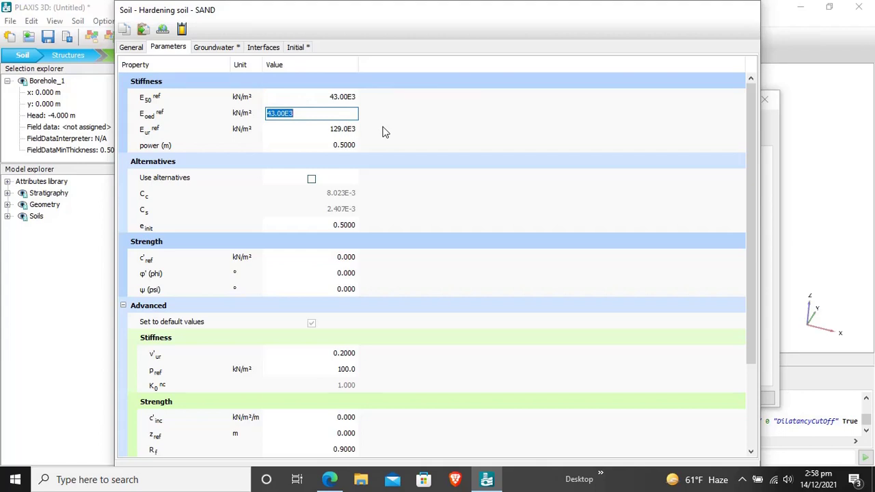
type("2.2E4")
left_click(351, 134)
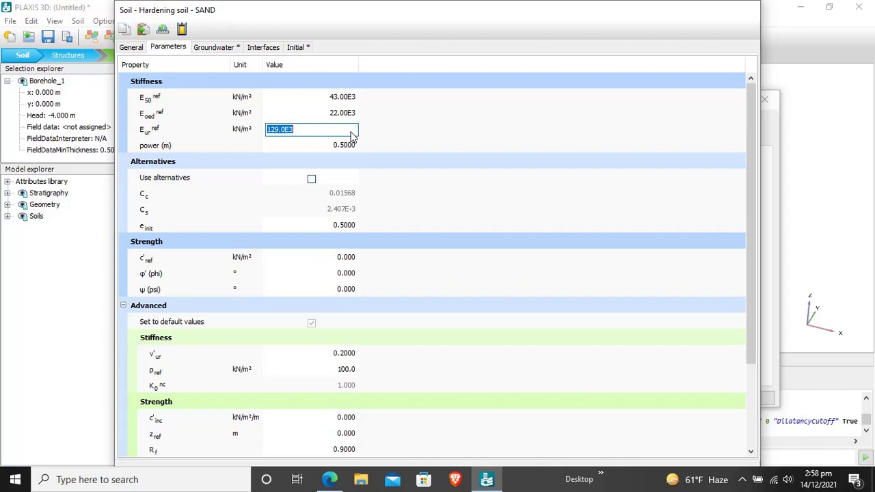
type("1.29E5")
key("Return")
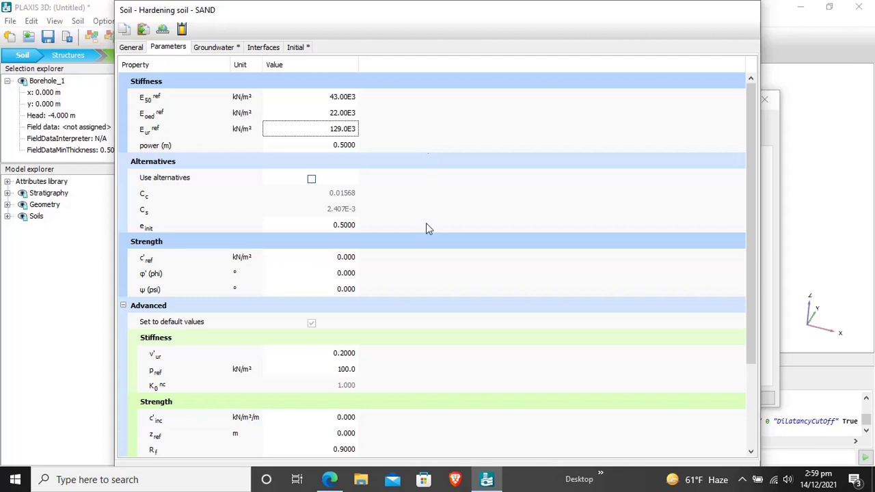
- Set SAND c'ref 1 kN/m², friction angle 34° and dilatancy angle 4°
left_click(340, 256)
type("1")
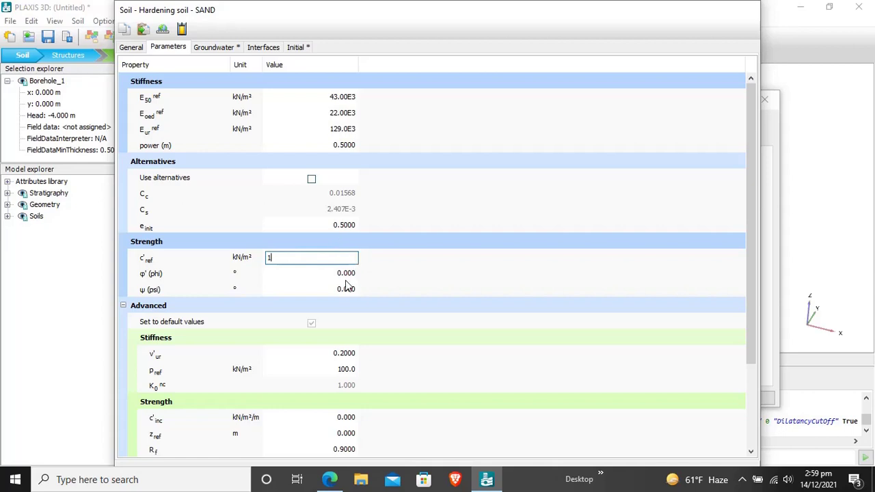
left_click(353, 273)
type("34")
left_click(352, 291)
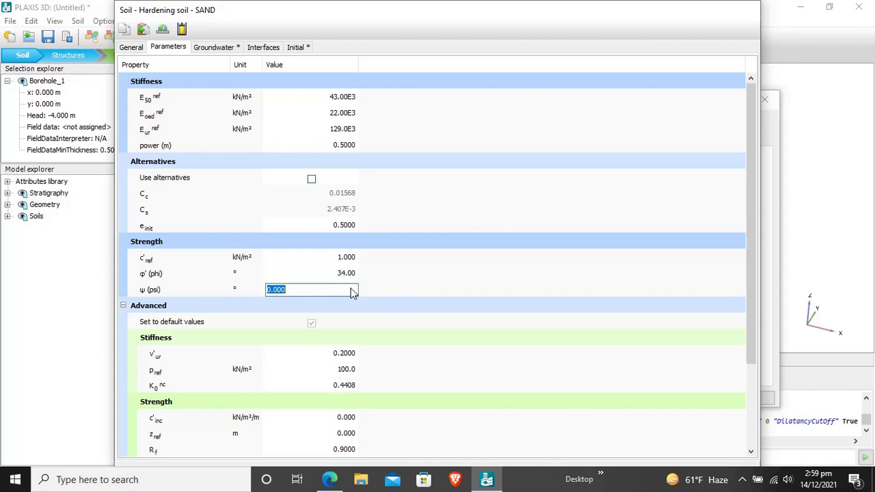
type("4")
left_click(526, 217)
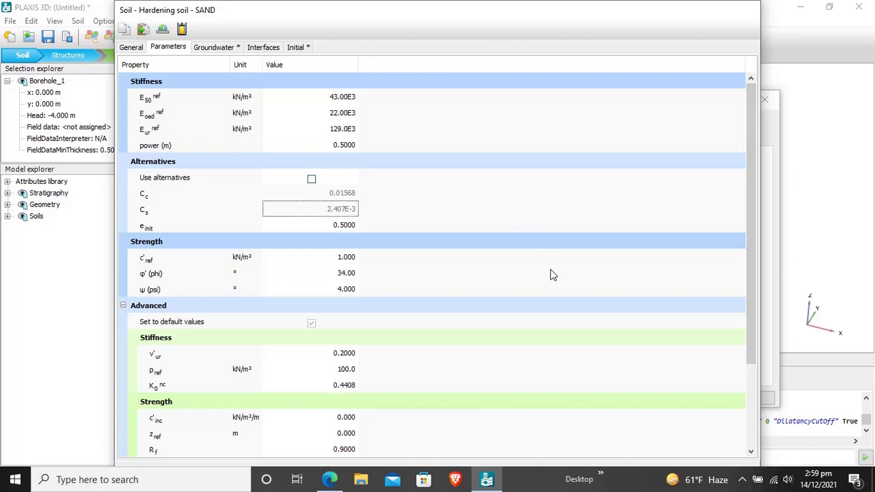
scroll(550, 272, "down", 2)
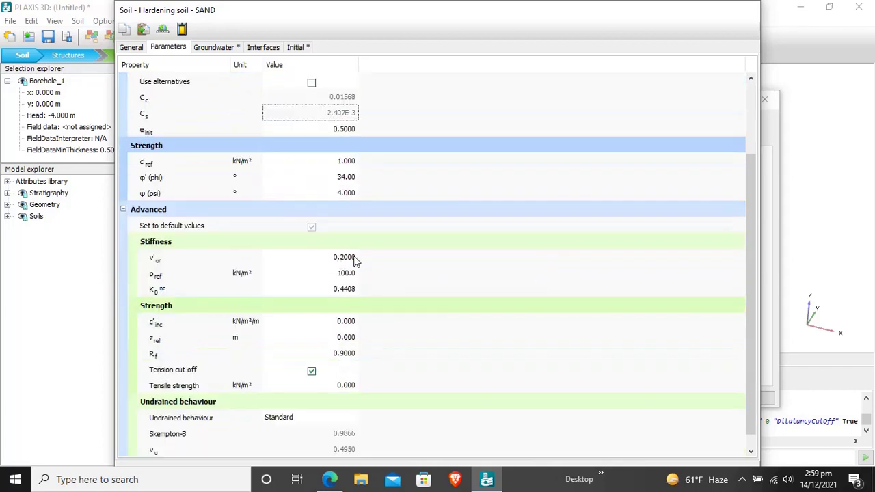
scroll(473, 335, "down", 1)
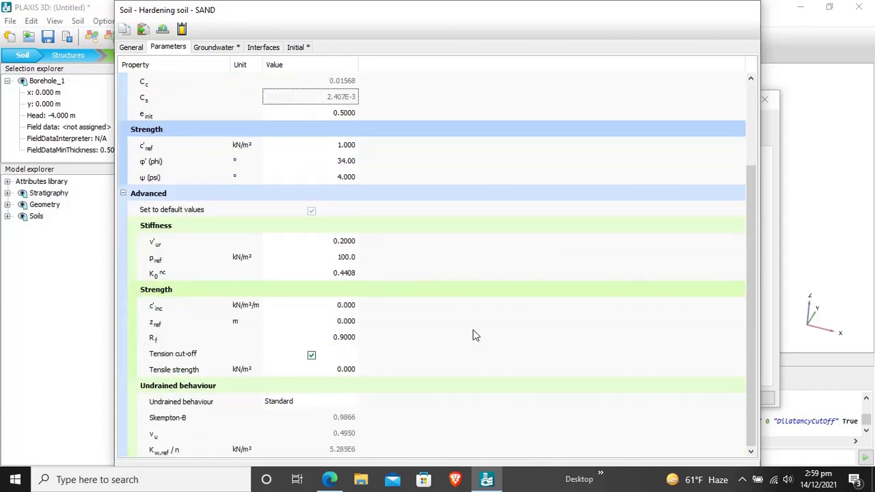
left_click(272, 48)
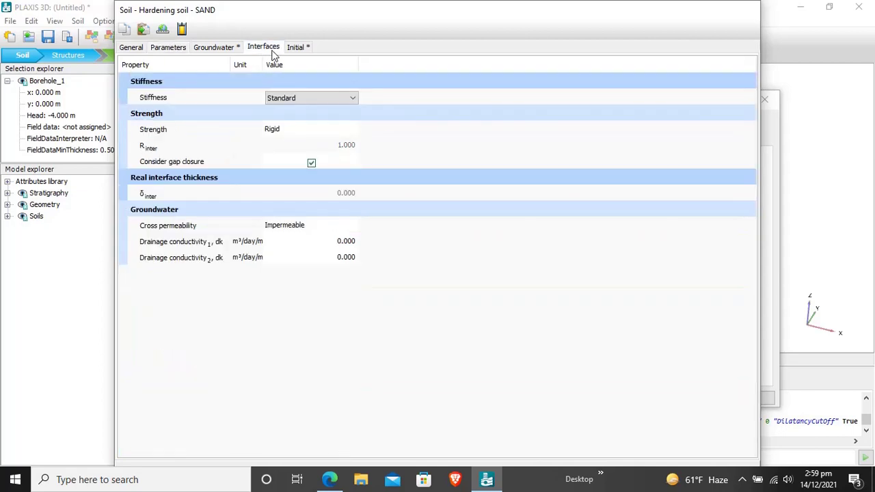
- Keep SAND interface stiffness Standard and set Manual strength with R_inter 0.7
left_click(300, 98)
left_click(306, 98)
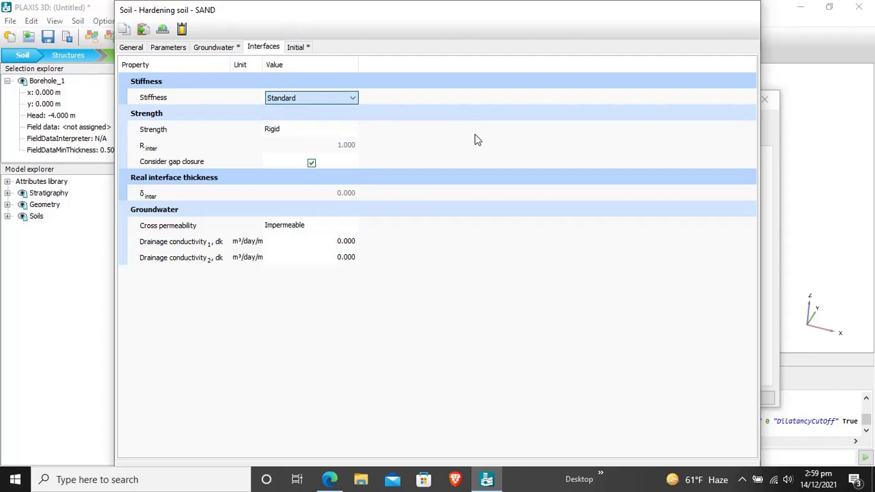
left_click(284, 132)
left_click(284, 132)
left_click(279, 140)
left_click(349, 145)
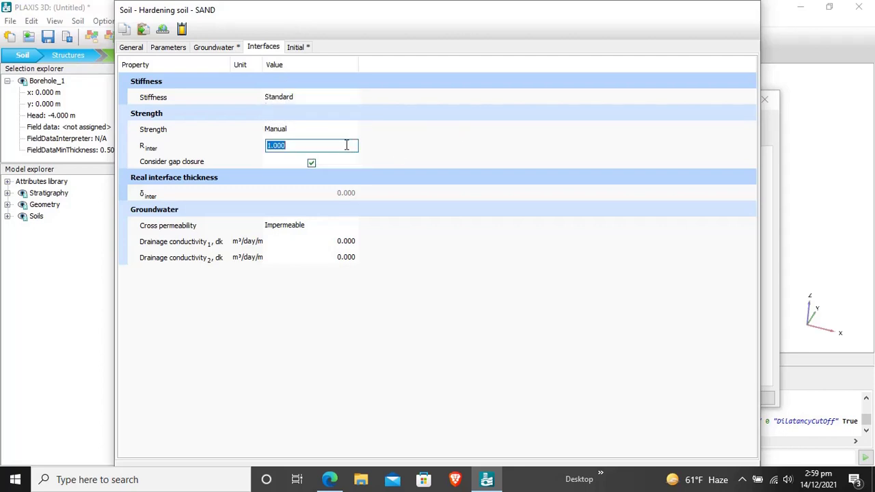
type("0.7")
- Leave OCR at 1.000 on the Initial tab and save the SAND material
left_click(294, 47)
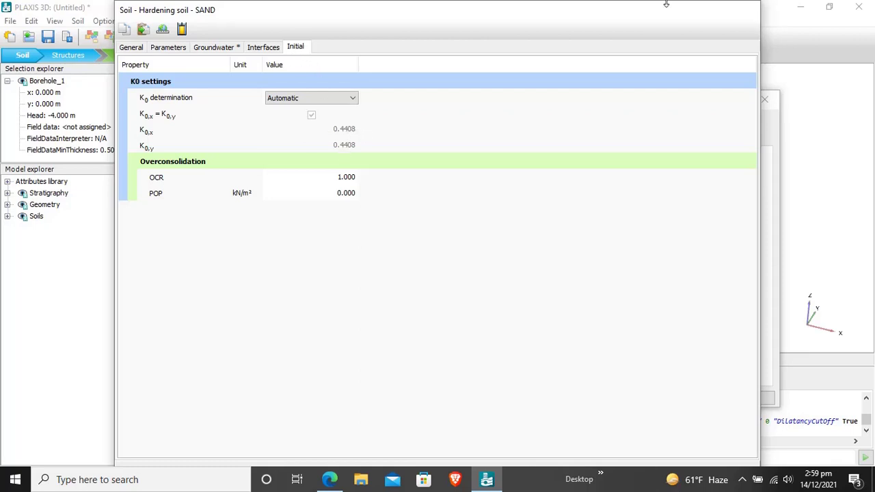
double_click(603, 14)
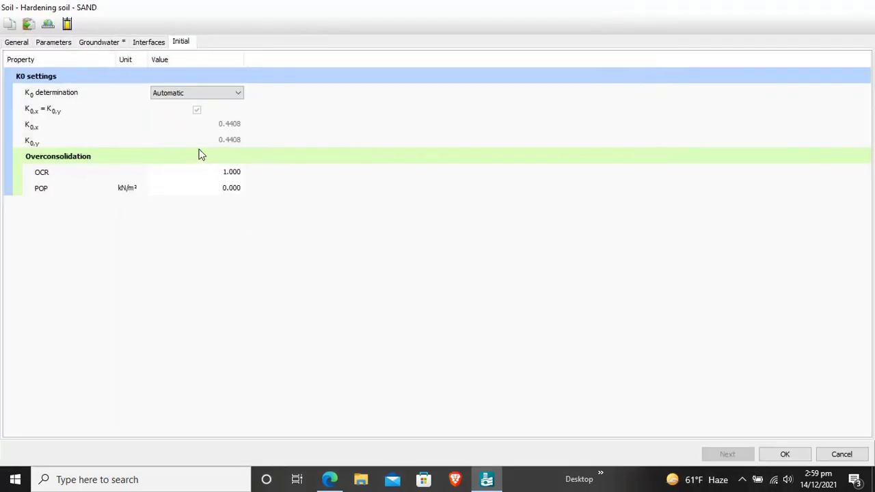
left_click(228, 175)
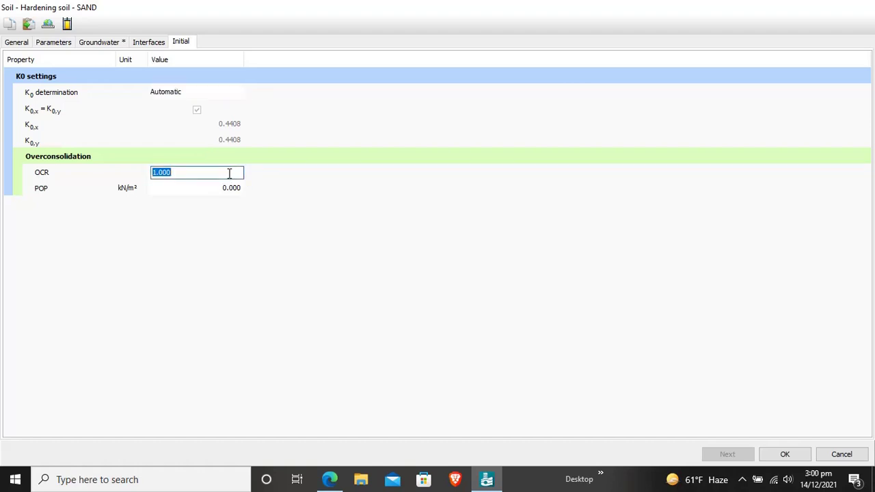
left_click(299, 245)
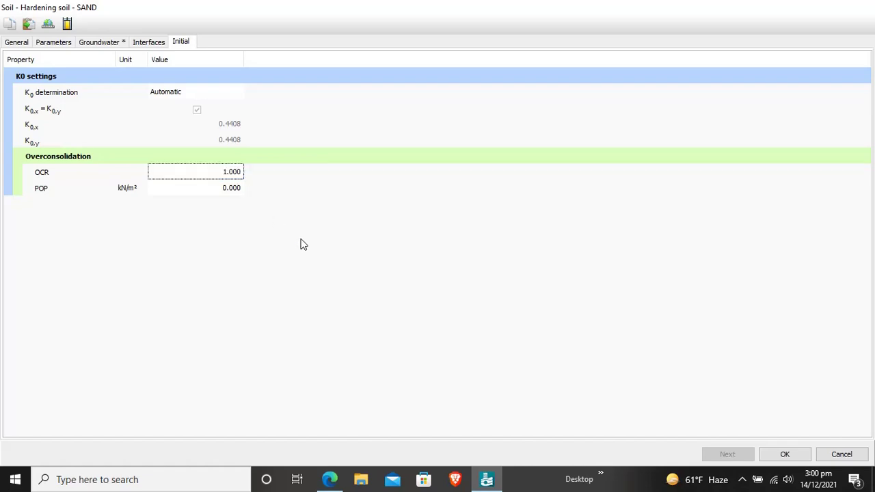
left_click(793, 459)
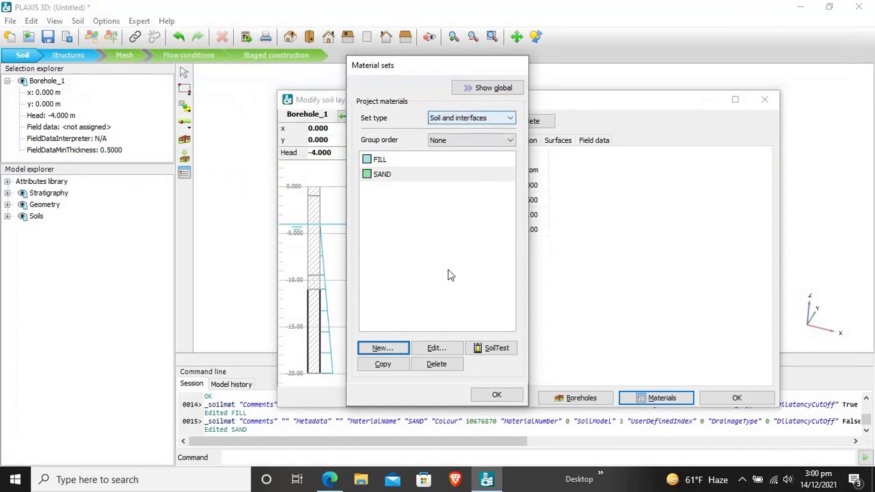
- Create a SOFT CLAY material using Hardening soil with Undrained (A) drainage
left_click(383, 348)
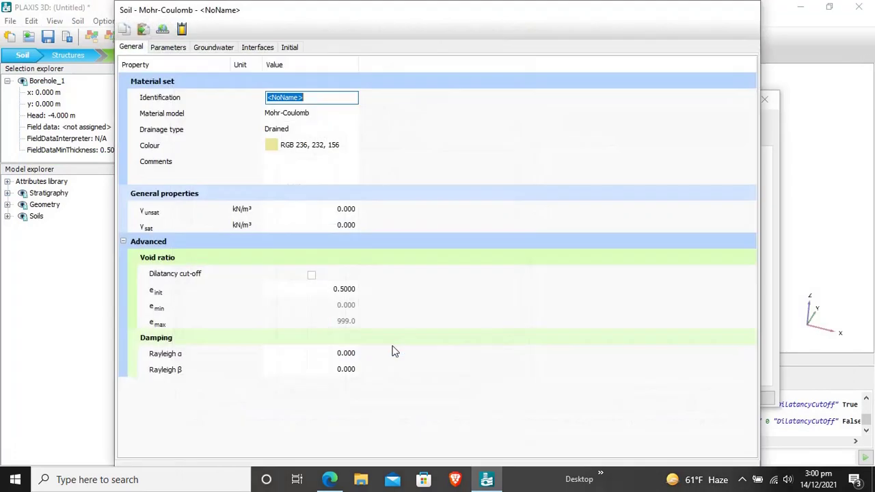
type("SOFT CLAY")
left_click(312, 116)
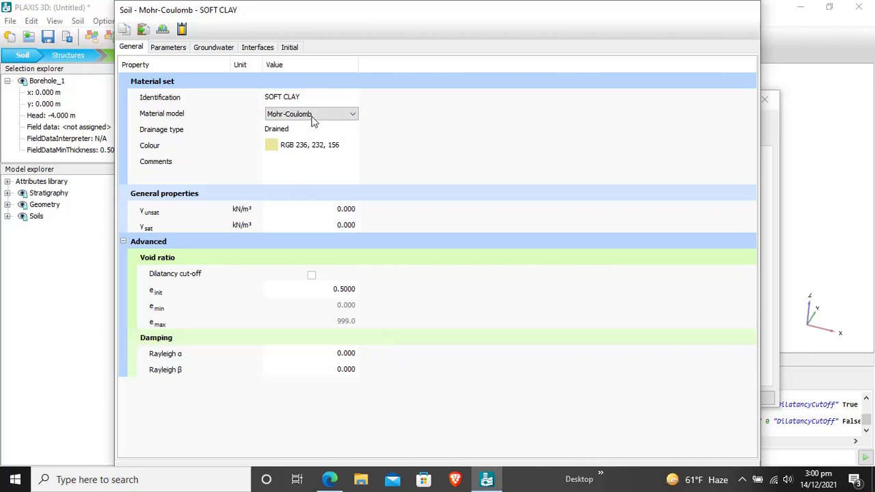
left_click(312, 116)
left_click(310, 142)
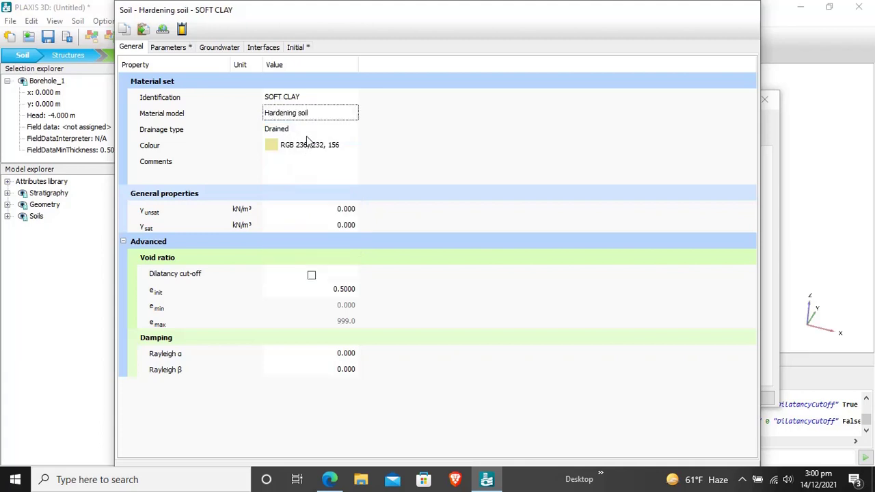
left_click(284, 132)
left_click(284, 132)
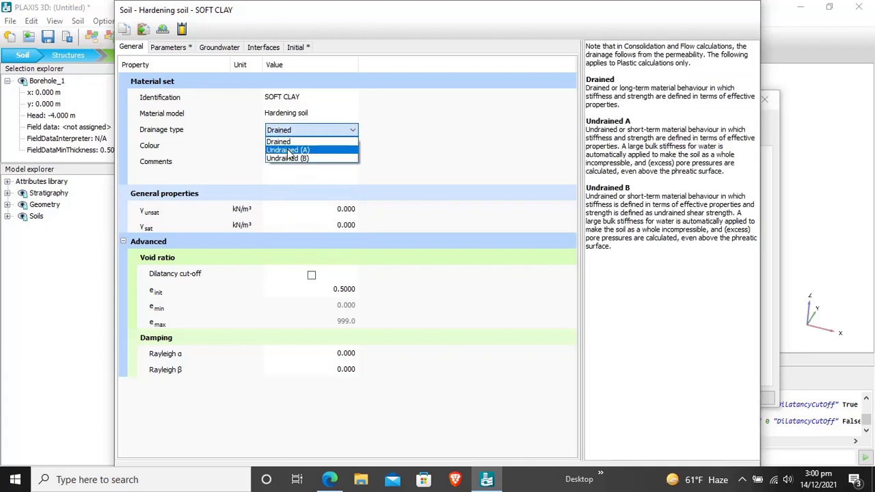
left_click(290, 152)
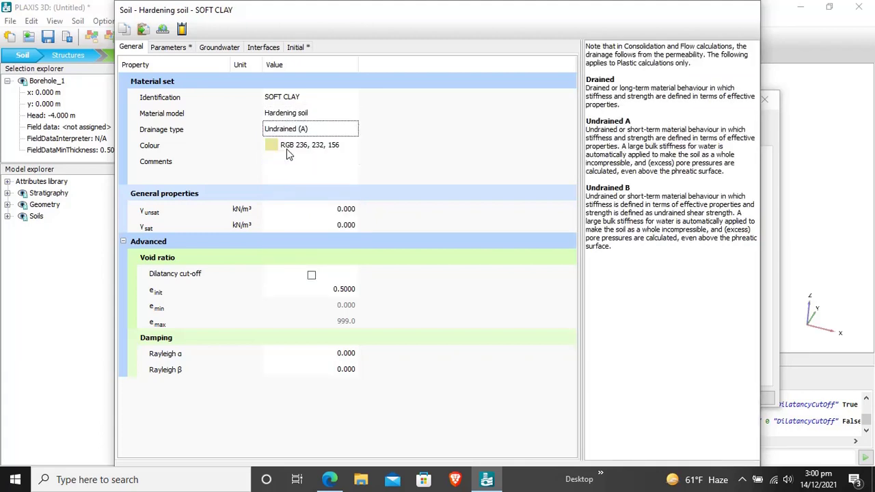
- Enter SOFT CLAY unit weights of 16 kN/m³ unsaturated and 17 kN/m³ saturated
left_click(347, 210)
type("16")
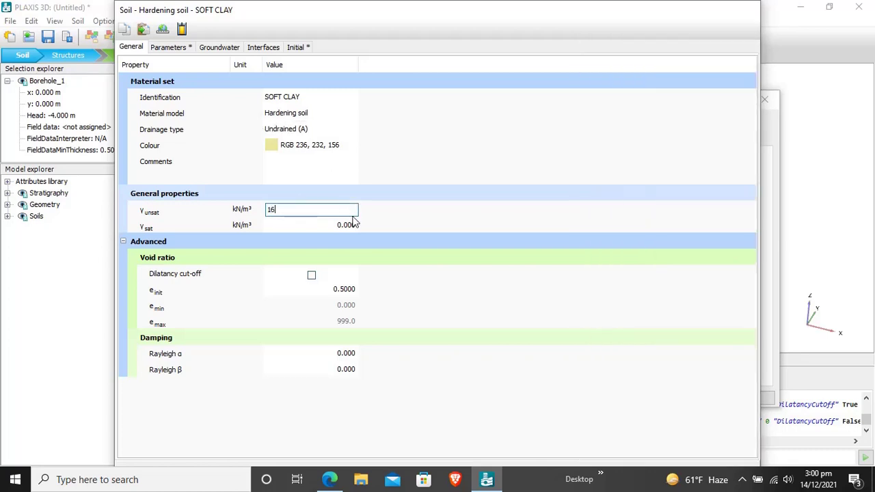
left_click(346, 225)
type("17")
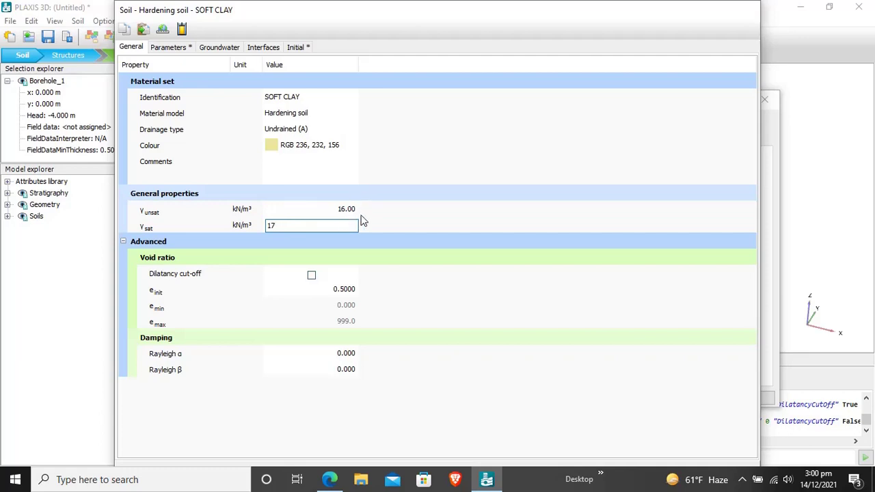
key("Return")
- Set SOFT CLAY's stiffnesses: E50ref and Eoedref 2000, Eurref 10.00E3 kN/m²
left_click(168, 47)
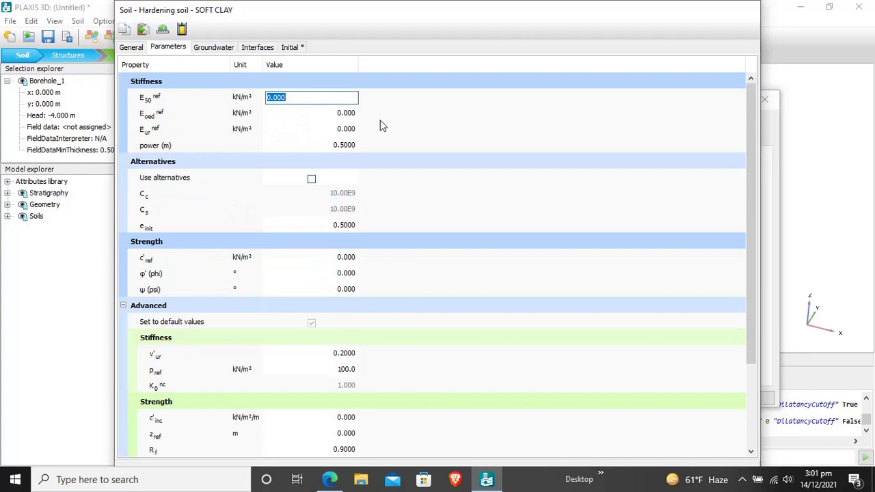
type("2E3")
left_click(328, 114)
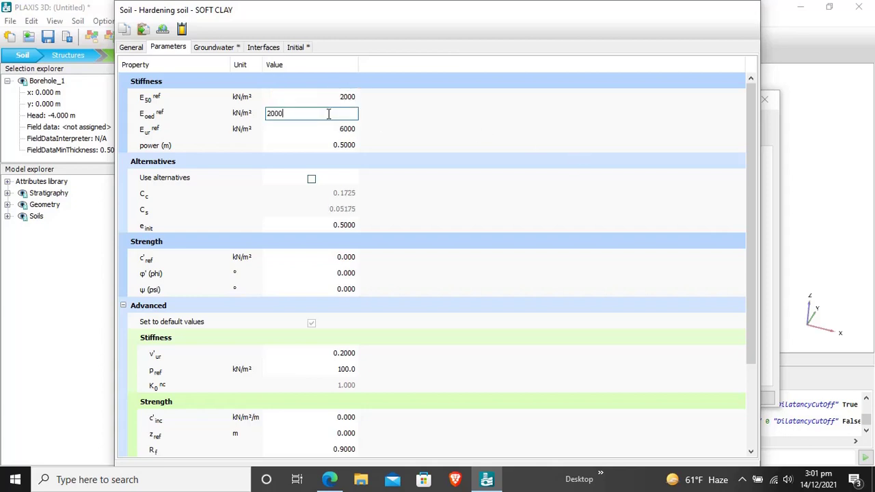
left_click(379, 121)
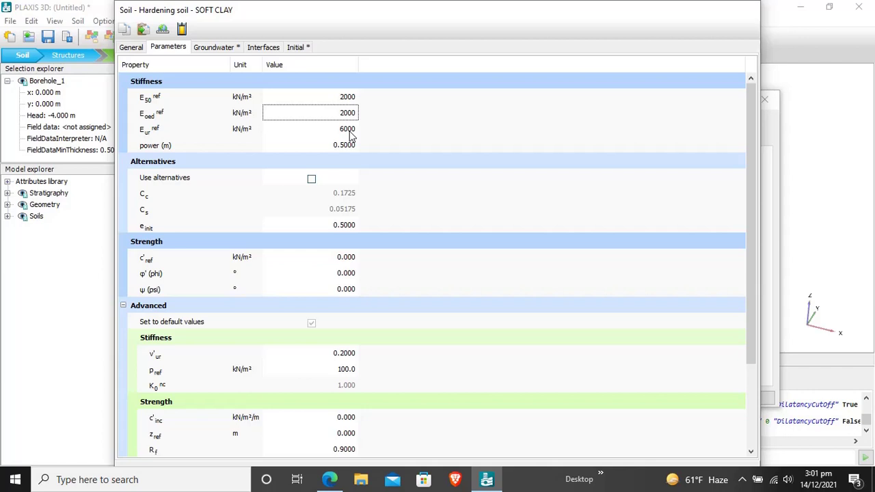
left_click(350, 132)
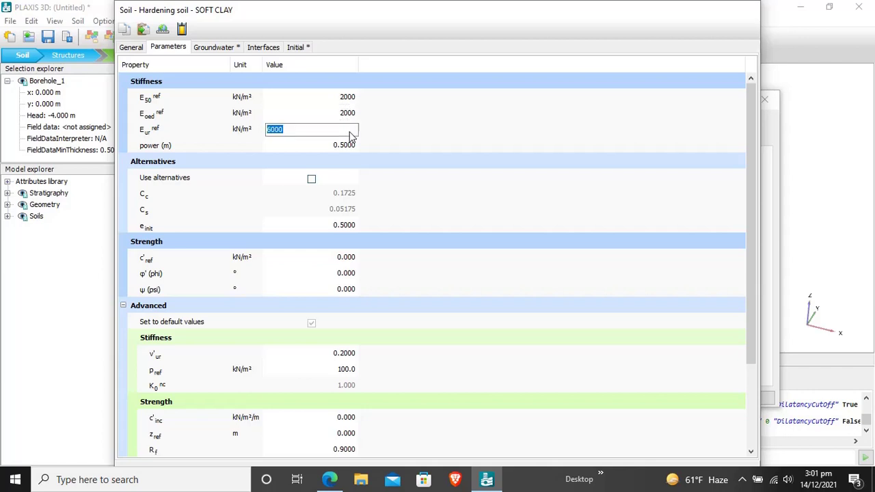
type("1E4")
key("Return")
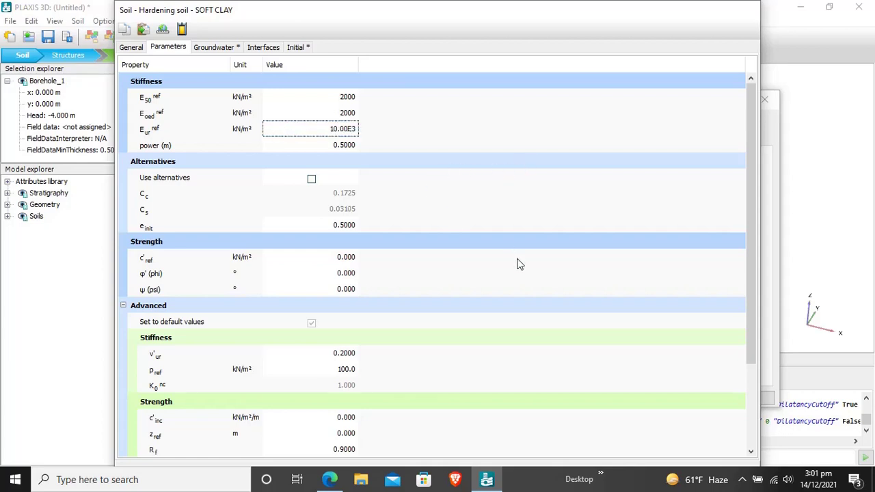
scroll(401, 216, "down", 1)
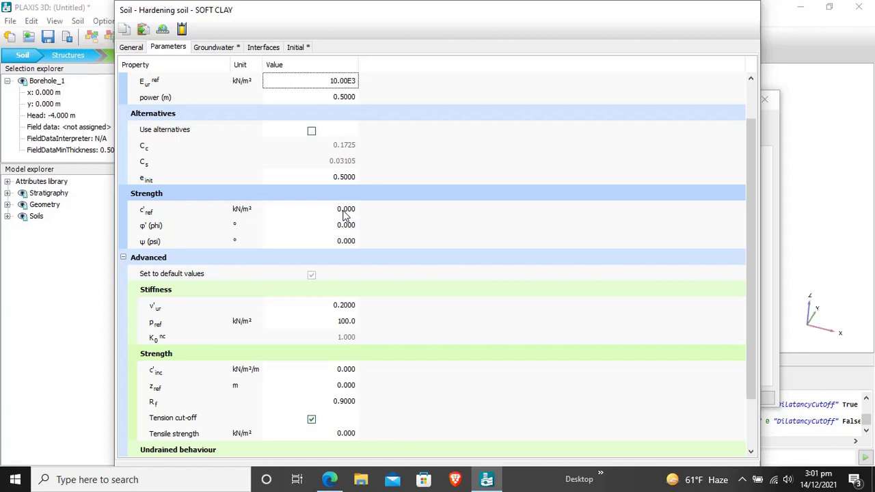
scroll(385, 162, "up", 1)
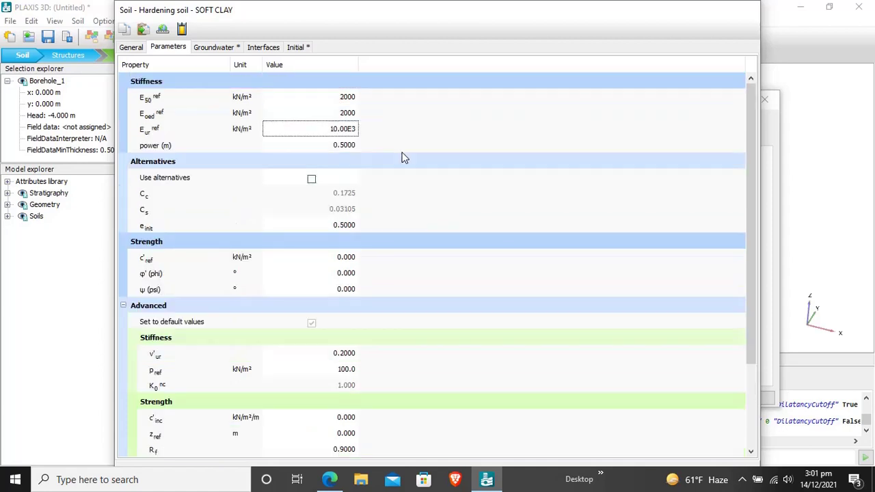
- Enter power m = 1, c'ref = 5 kN/m² and φ' = 25° for SOFT CLAY
left_click(346, 146)
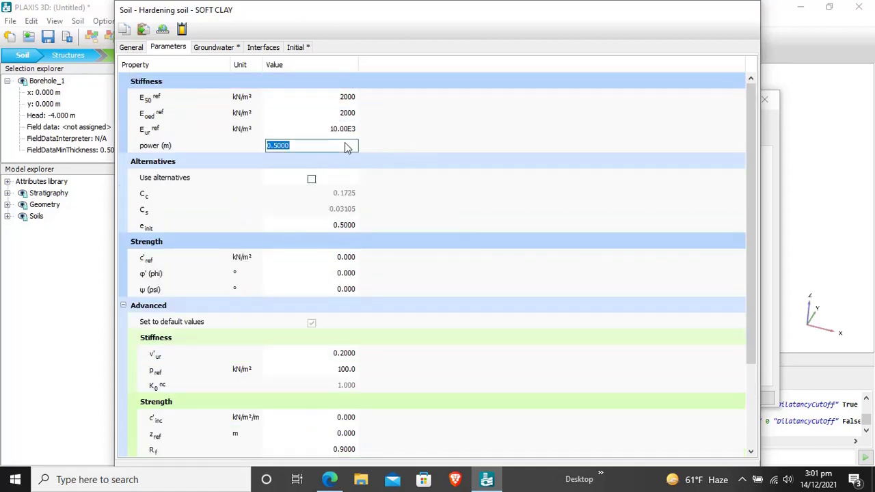
type("1")
left_click(355, 257)
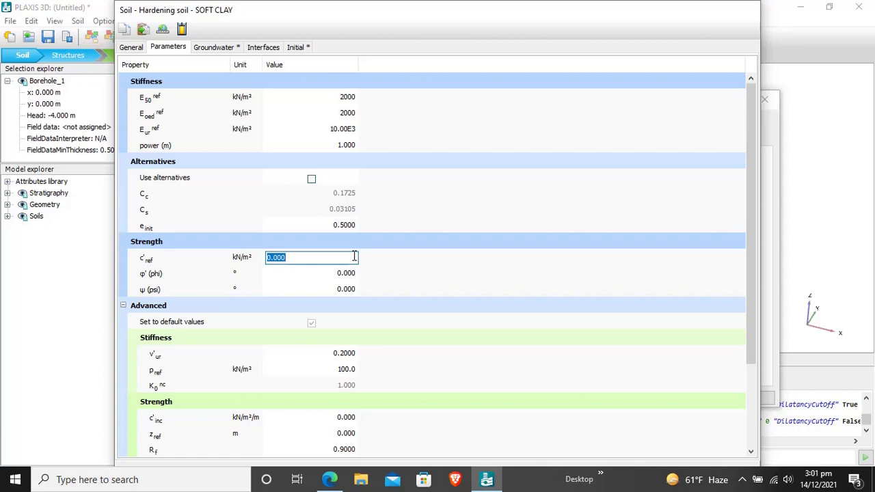
type("5")
left_click(348, 274)
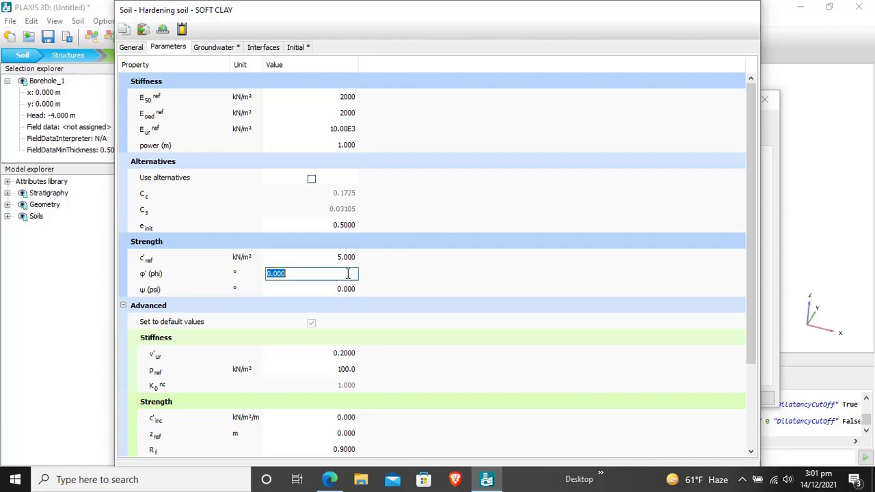
type("25")
scroll(377, 328, "down", 1)
scroll(437, 325, "down", 1)
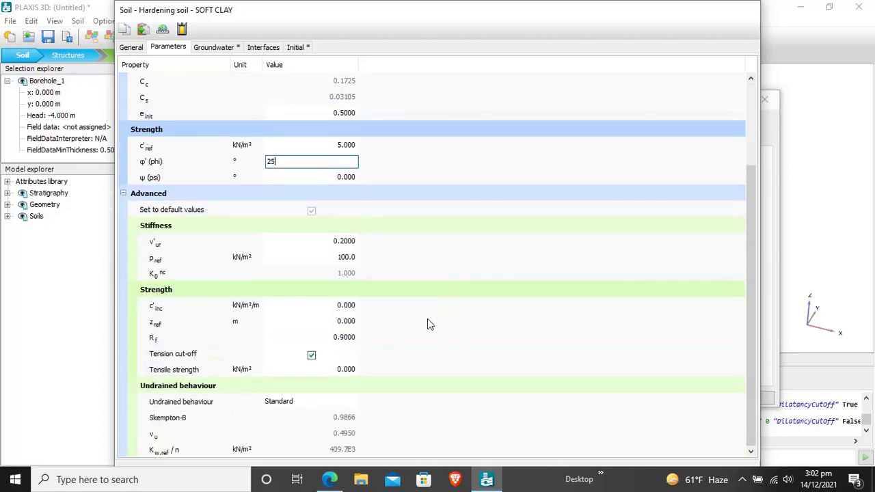
- Set SOFT CLAY's interface strength to Manual with R_inter 0.5
left_click(265, 51)
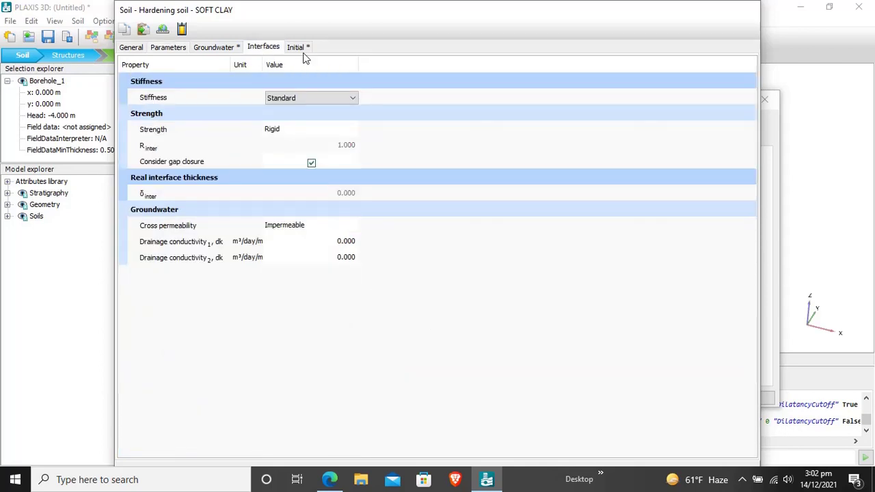
left_click(279, 131)
left_click(281, 133)
left_click(274, 150)
left_click(342, 149)
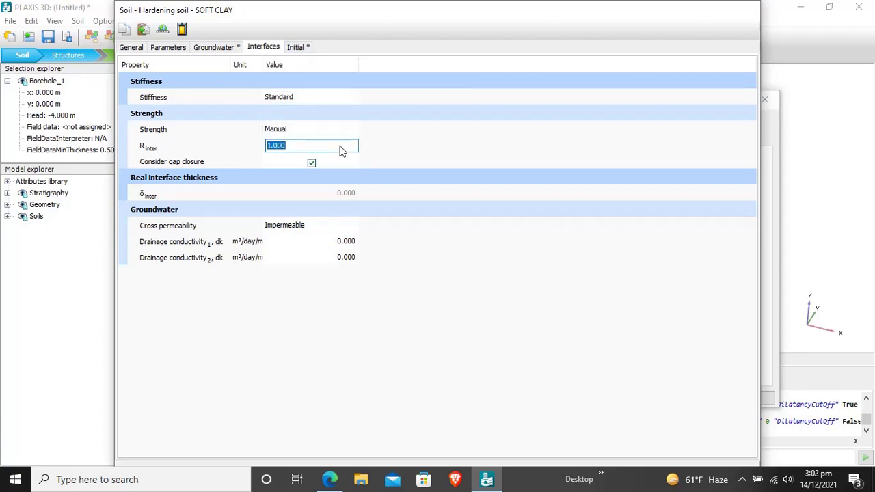
type("0.5")
left_click(524, 145)
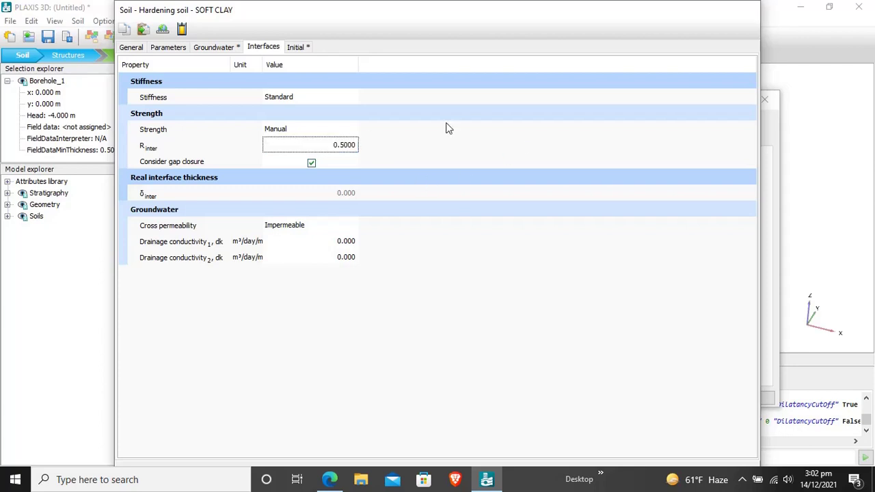
- Set SOFT CLAY's initial OCR to 1.5, leaving POP at 0
left_click(296, 46)
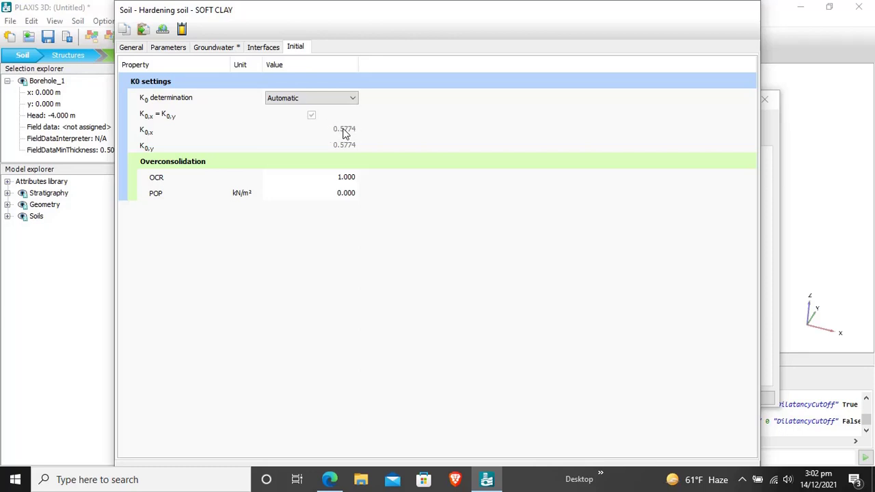
left_click(311, 117)
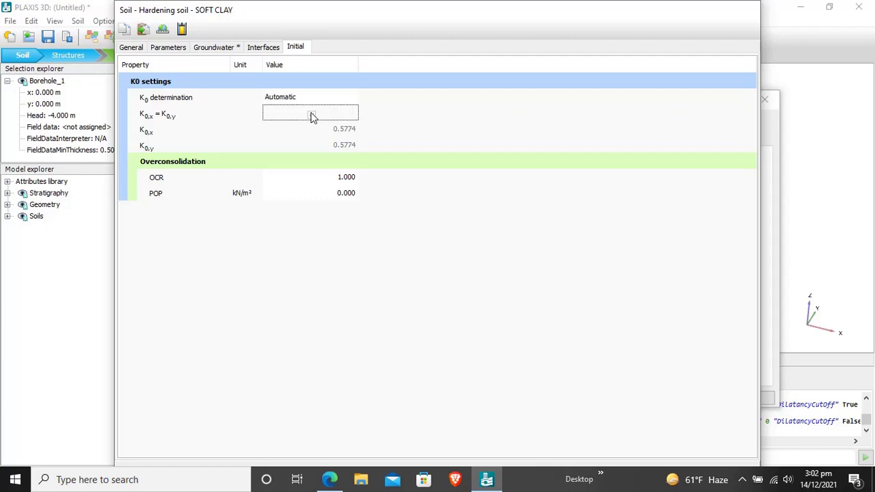
left_click(339, 179)
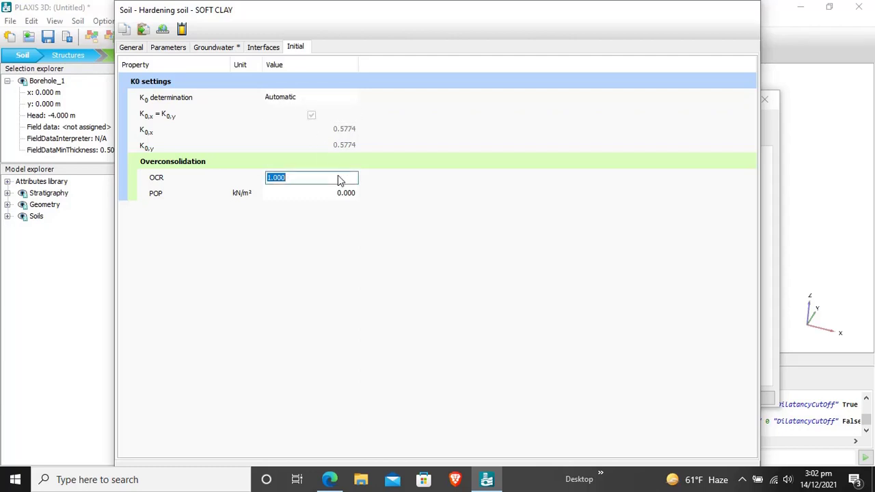
type("1.5")
left_click(350, 196)
left_click(388, 227)
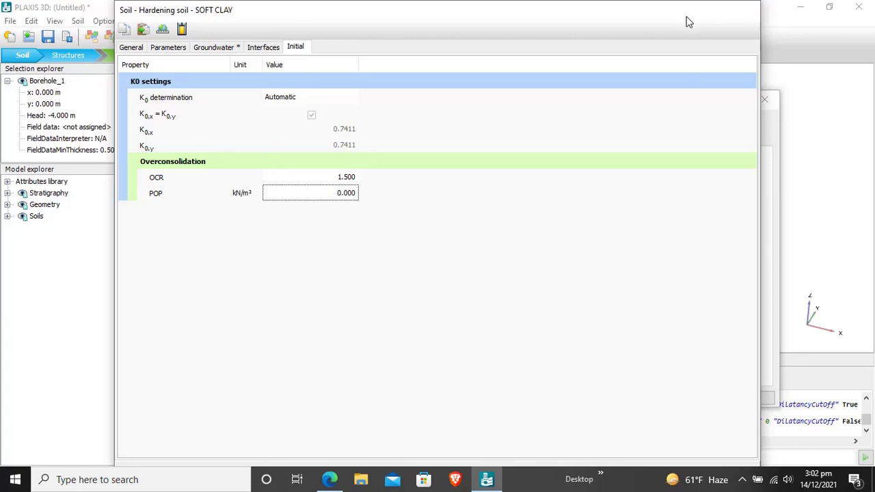
double_click(622, 21)
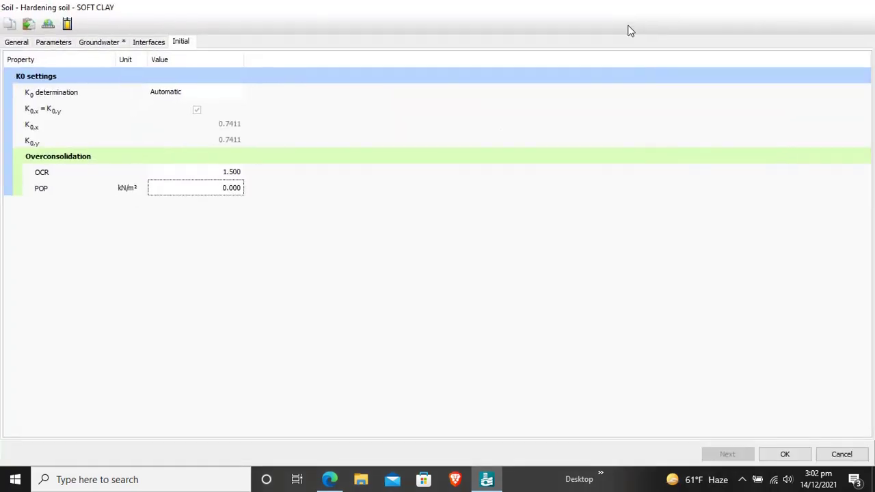
- Save SOFT CLAY, then assign FILL, SAND, SOFT CLAY, SAND to Borehole_1 layers 1–4
left_click(786, 455)
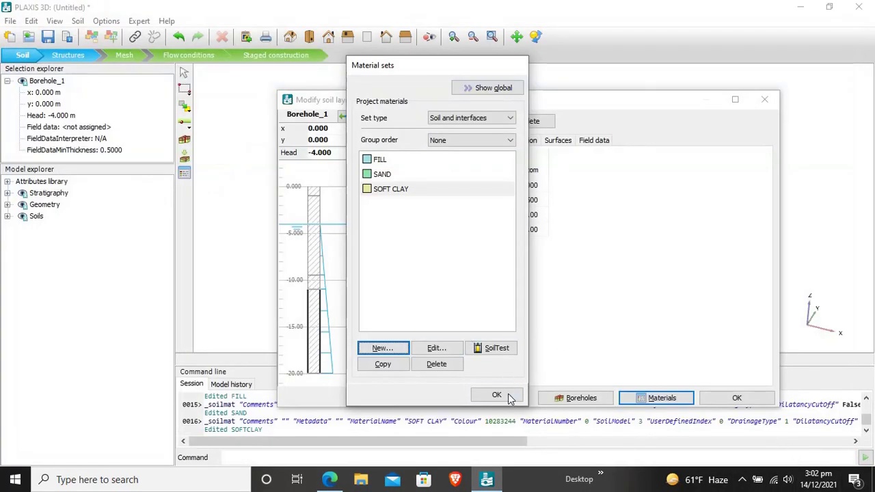
left_click(497, 395)
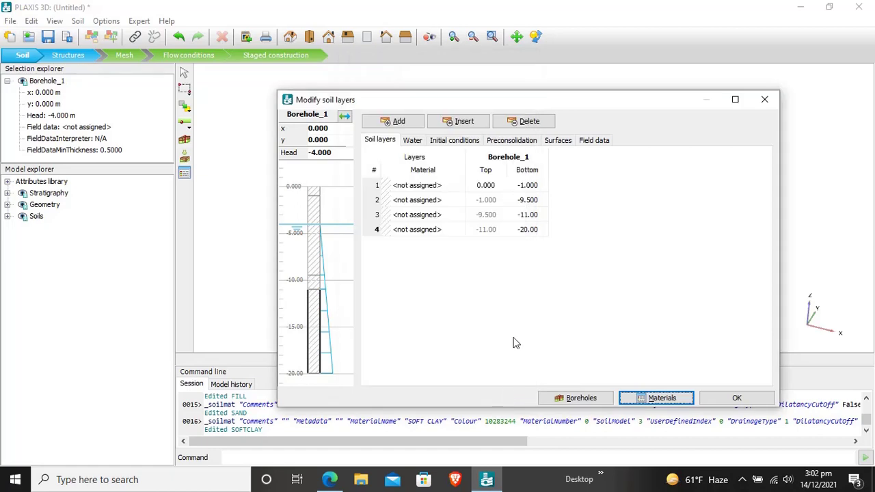
left_click(443, 188)
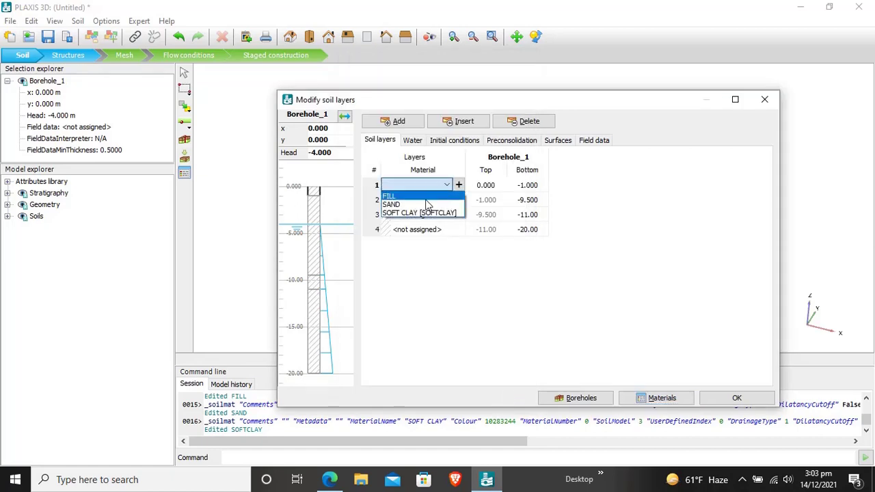
left_click(430, 198)
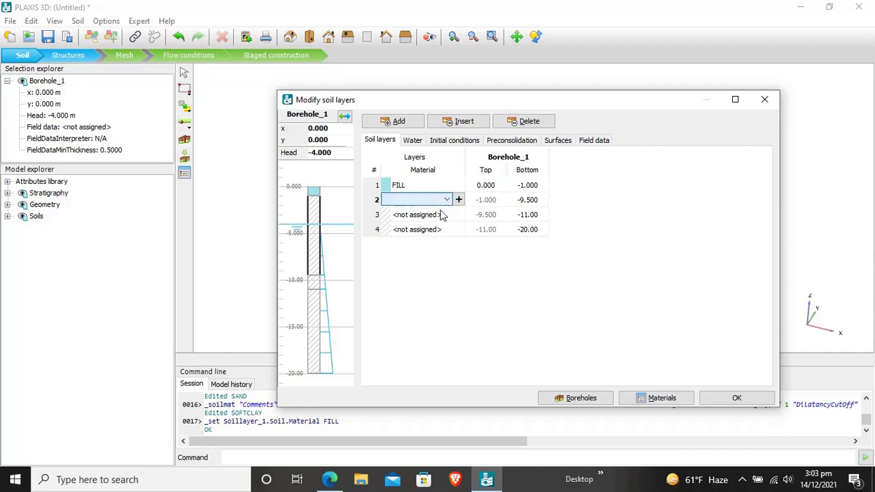
left_click(448, 202)
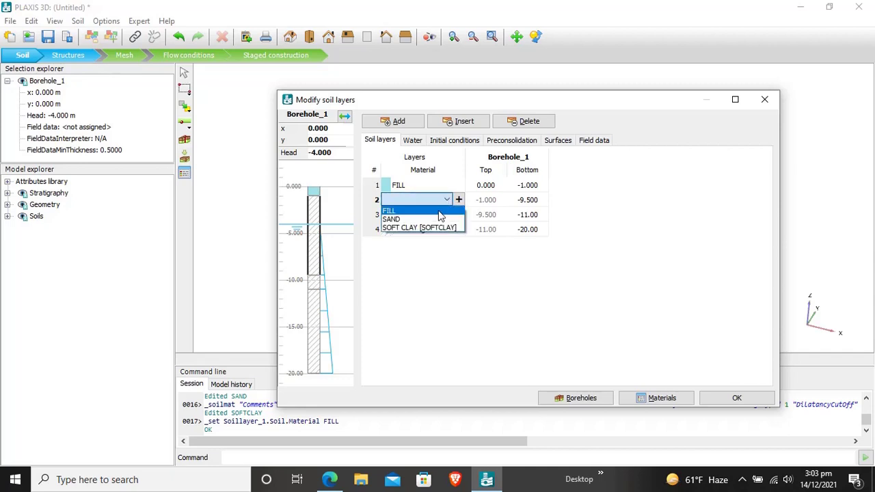
left_click(448, 218)
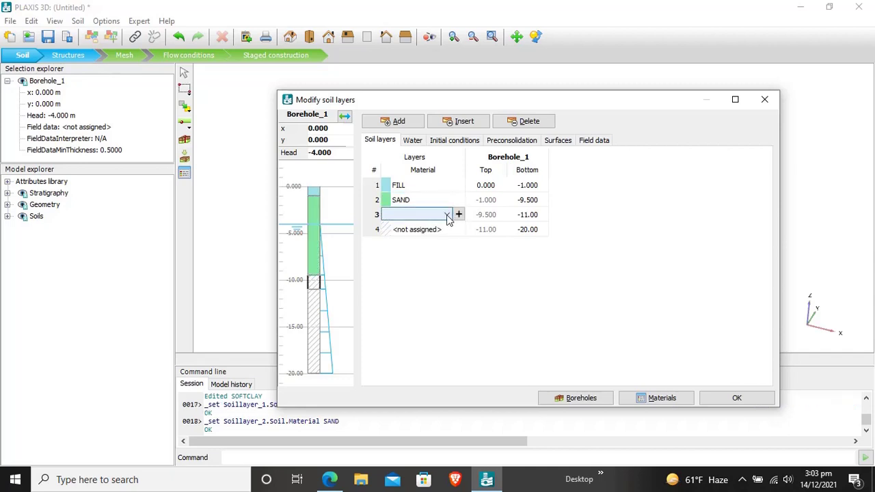
left_click(448, 216)
left_click(429, 243)
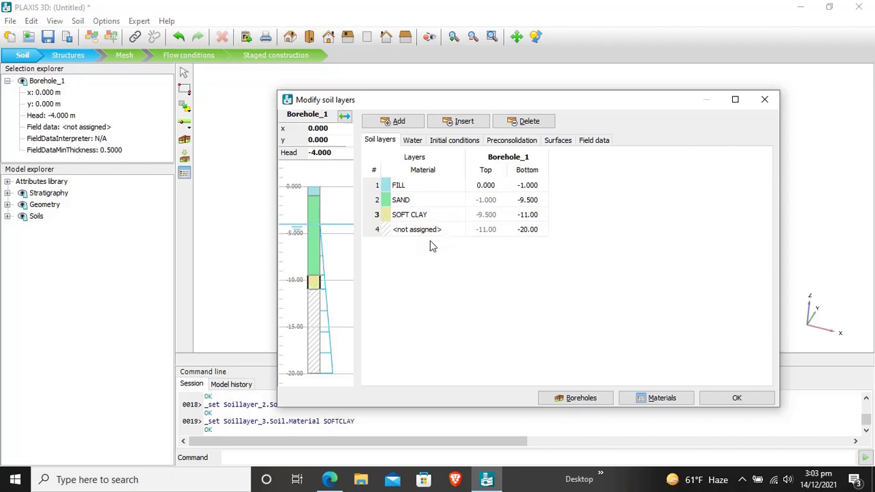
left_click(438, 229)
left_click(438, 228)
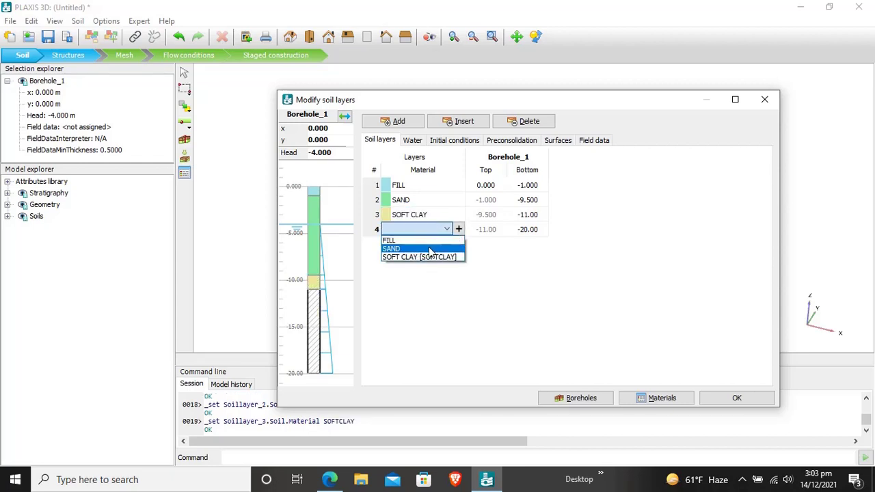
left_click(430, 249)
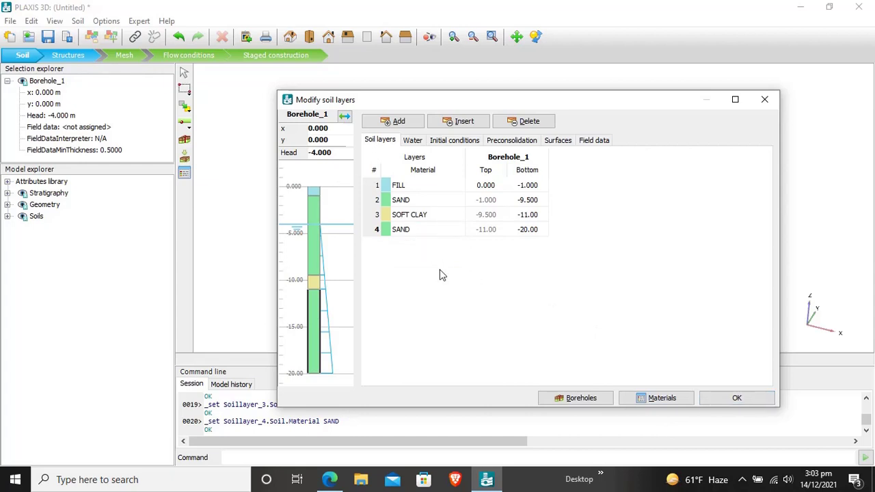
left_click(752, 399)
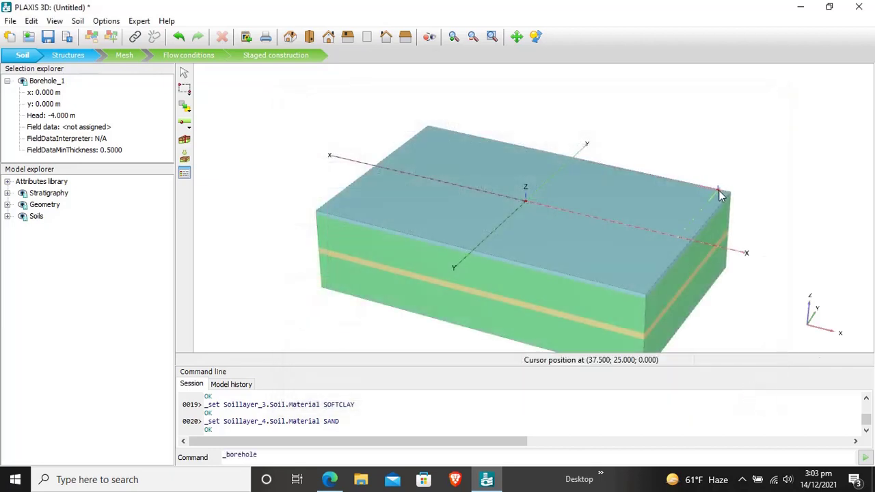
key("Escape")
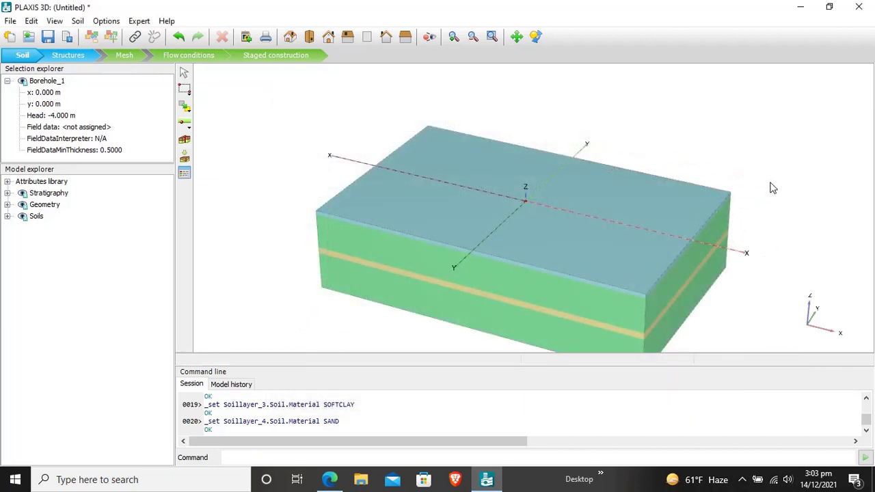
scroll(771, 188, "down", 2)
scroll(771, 188, "up", 3)
scroll(772, 188, "down", 1)
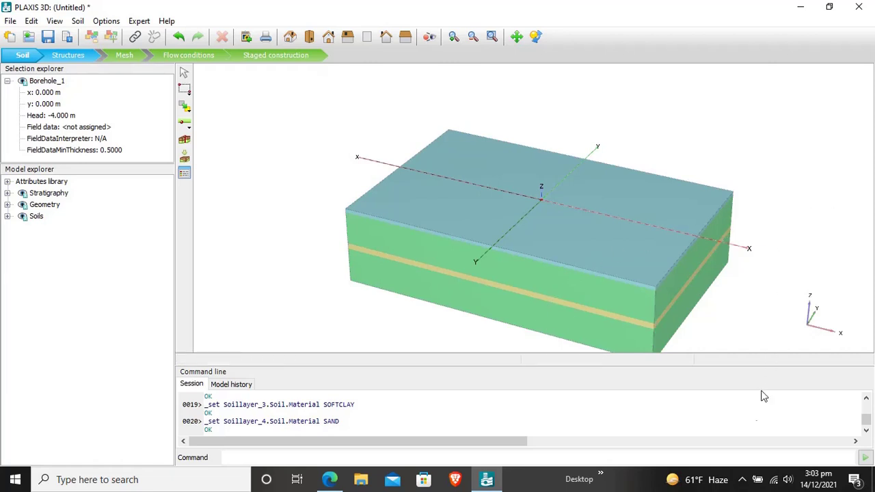
left_click(745, 486)
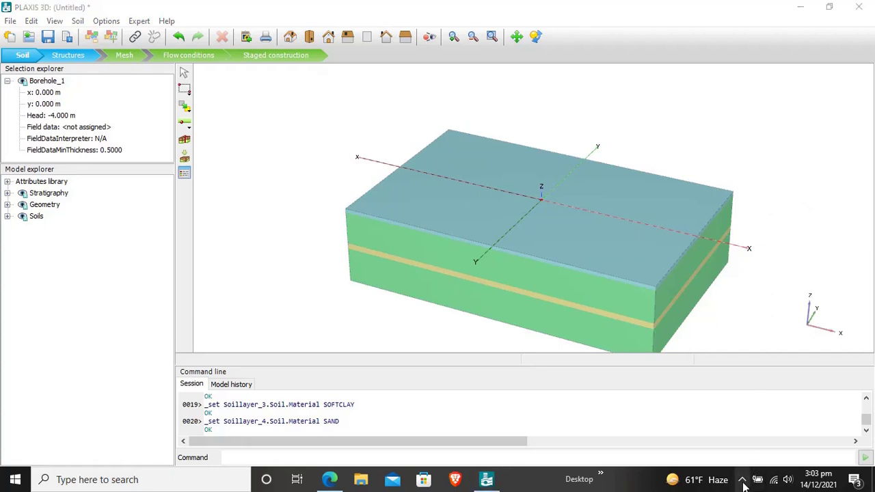
left_click(742, 479)
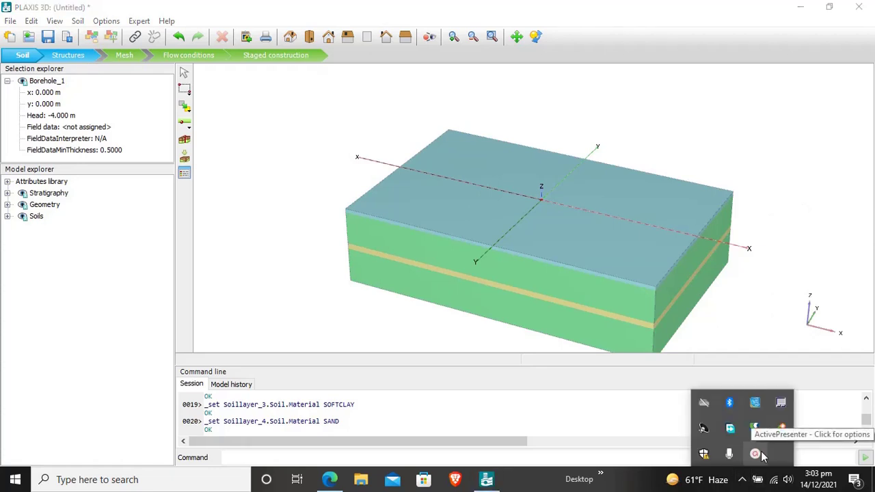